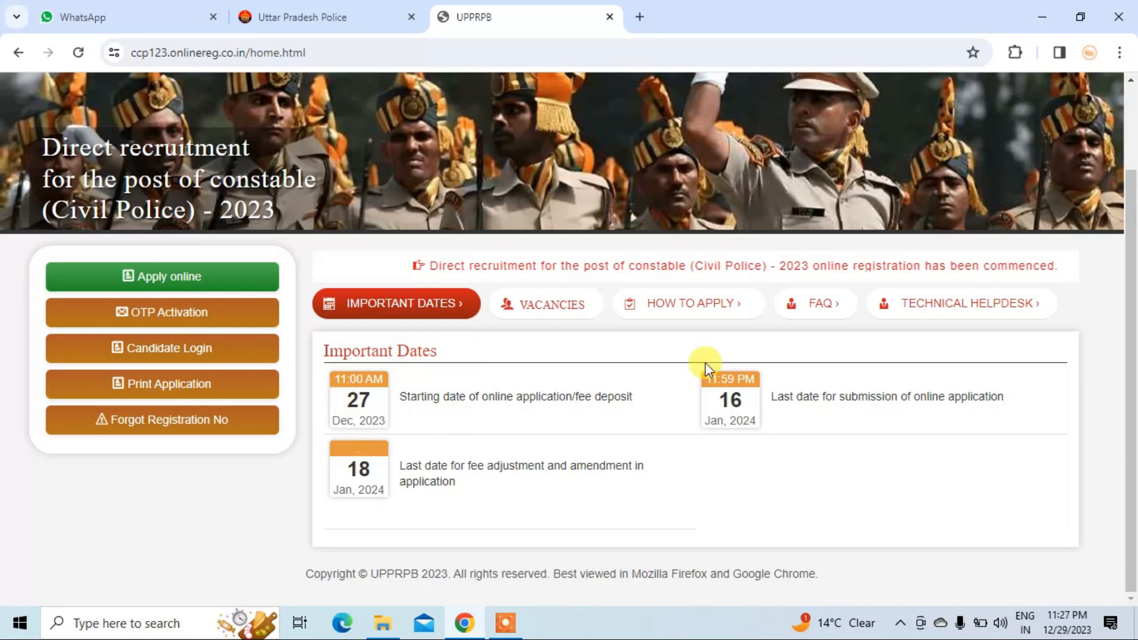
- Show the Vacancies table of 60244 constable posts, then open the online application form
{"action": "left_click", "coordinate": [560, 314]}
{"action": "scroll", "coordinate": [675, 411], "scroll_direction": "down", "scroll_amount": 1}
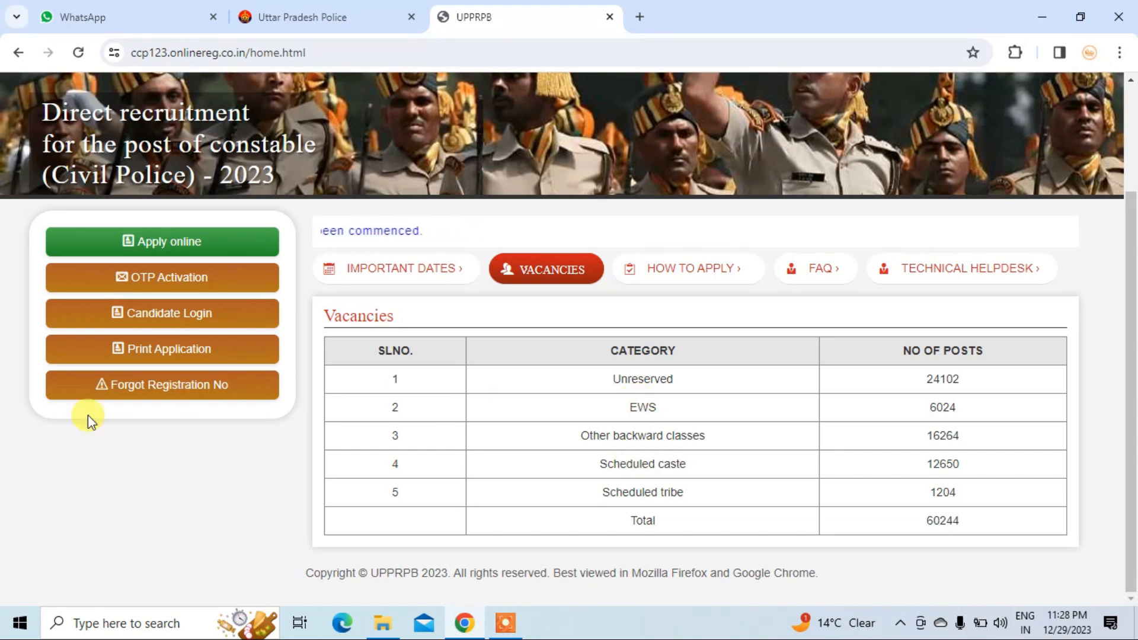
{"action": "left_click", "coordinate": [123, 243]}
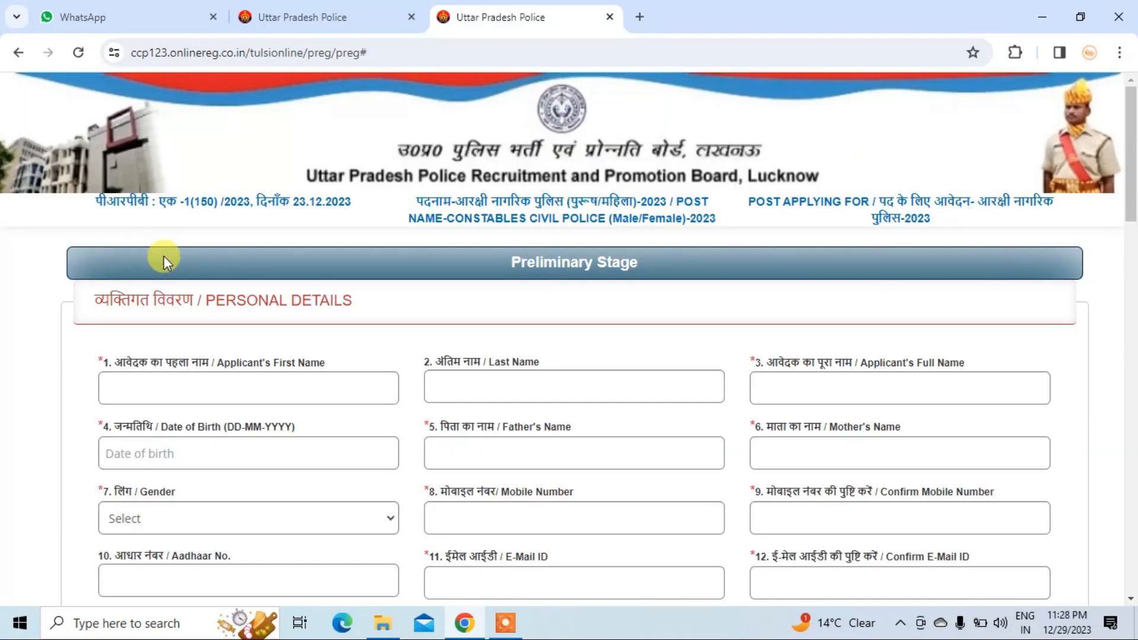
- Scroll through the Preliminary Stage form and mark the First Name field with a red tick
{"action": "scroll", "coordinate": [170, 348], "scroll_direction": "down", "scroll_amount": 7}
{"action": "scroll", "coordinate": [172, 347], "scroll_direction": "down", "scroll_amount": 15}
{"action": "scroll", "coordinate": [176, 354], "scroll_direction": "up", "scroll_amount": 20}
{"action": "left_click", "coordinate": [171, 383]}
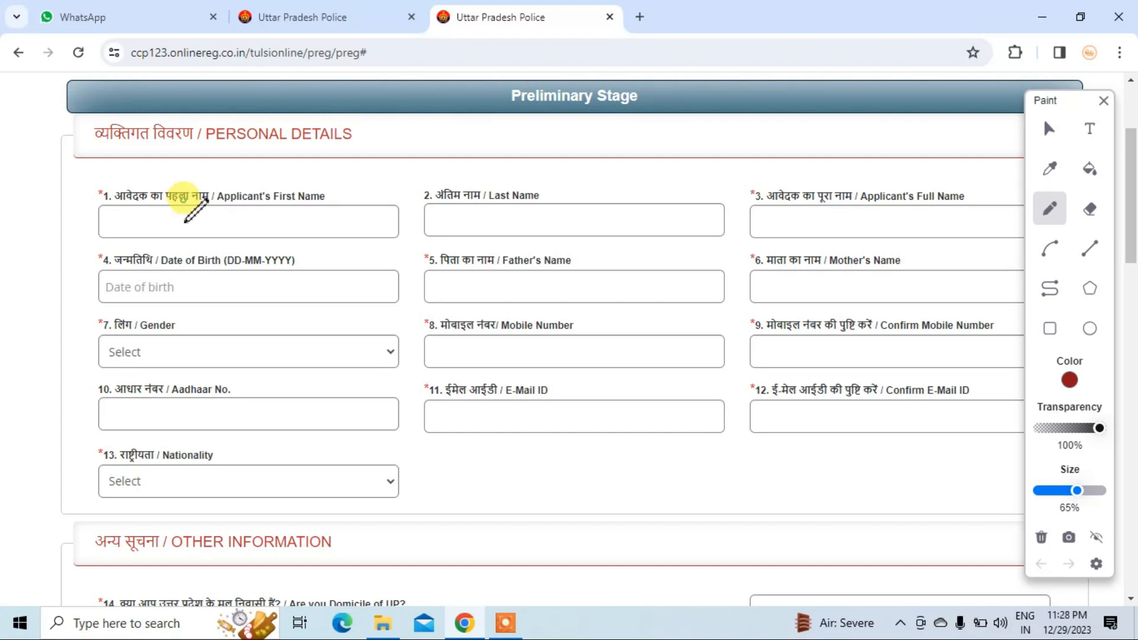
{"action": "left_click_drag", "start_coordinate": [180, 213], "coordinate": [308, 181]}
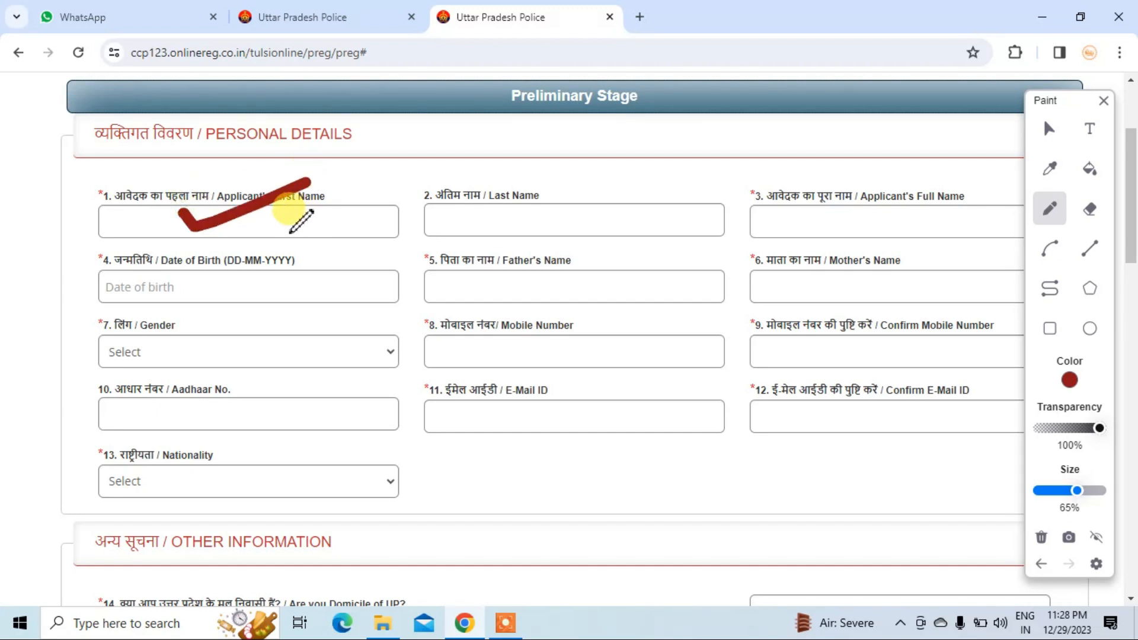
{"action": "mouse_move", "coordinate": [289, 233]}
{"action": "left_mouse_down"}
{"action": "mouse_move", "coordinate": [192, 226]}
{"action": "mouse_move", "coordinate": [288, 213]}
{"action": "left_mouse_up"}
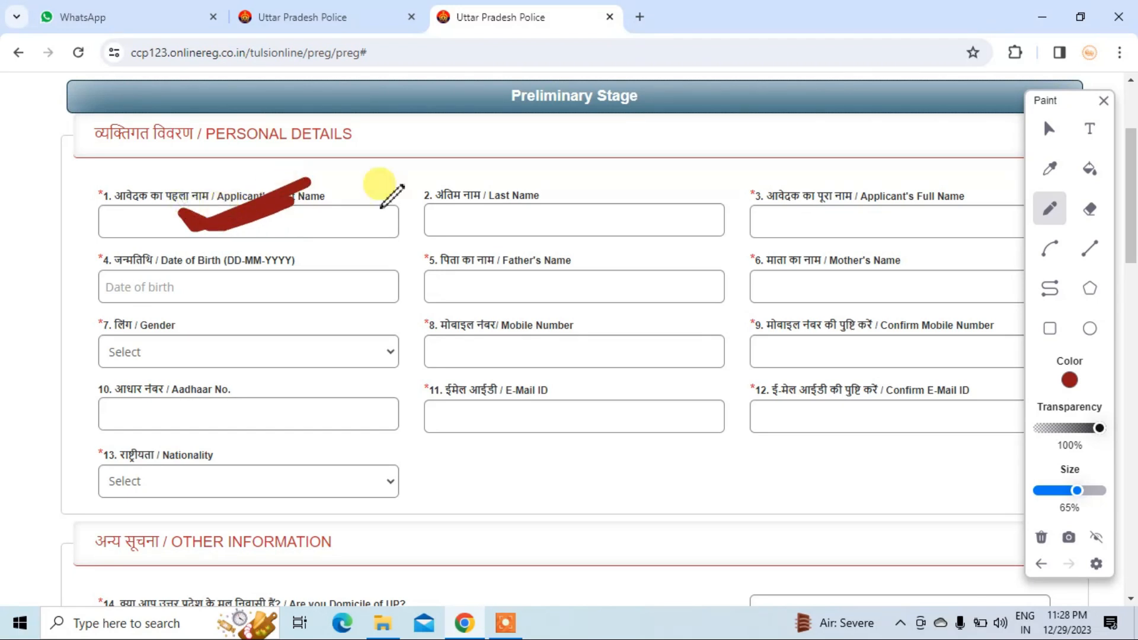
- Add red ticks on the Last Name, Full Name, First Name and Date of Birth fields
{"action": "mouse_move", "coordinate": [491, 213]}
{"action": "left_mouse_down"}
{"action": "mouse_move", "coordinate": [499, 225]}
{"action": "mouse_move", "coordinate": [603, 179]}
{"action": "left_mouse_up"}
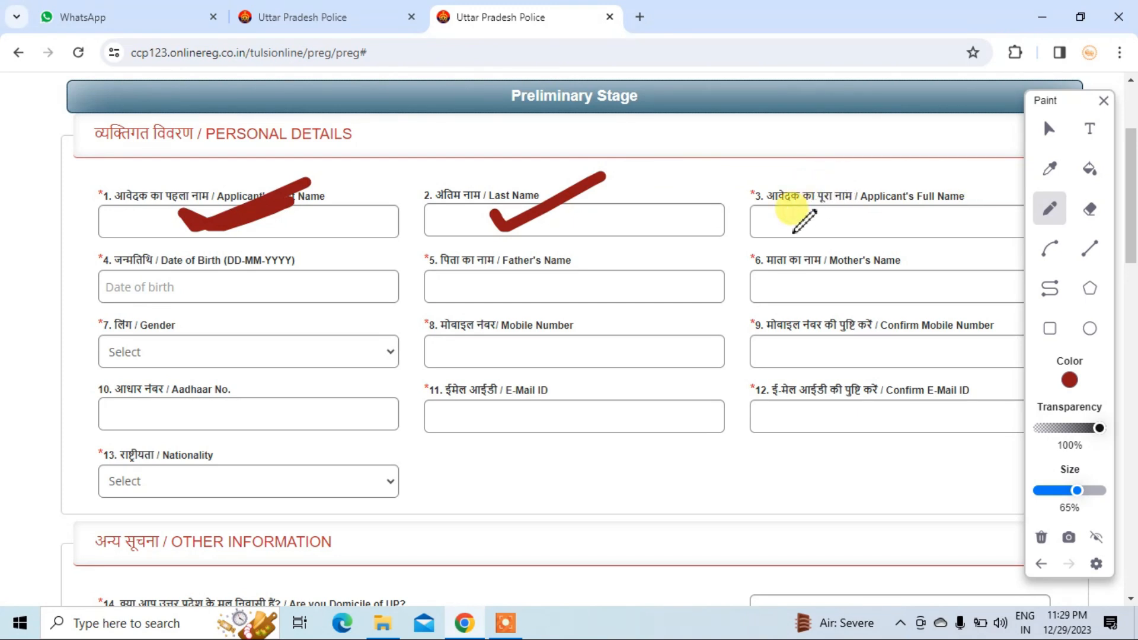
{"action": "left_click_drag", "start_coordinate": [793, 222], "coordinate": [923, 172]}
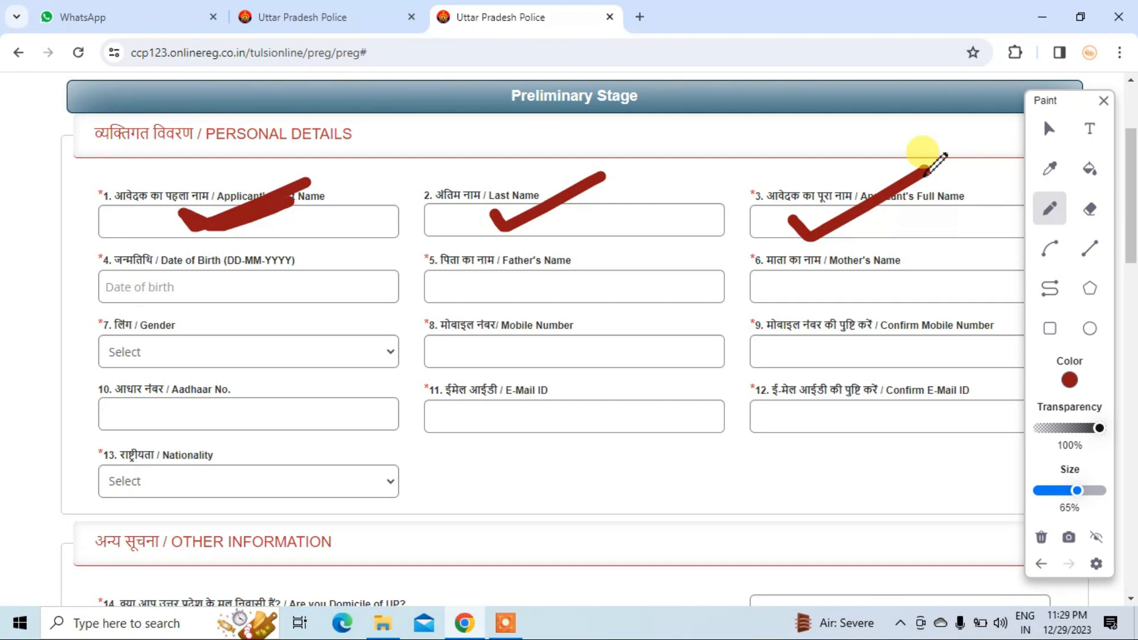
{"action": "mouse_move", "coordinate": [904, 220]}
{"action": "left_mouse_down"}
{"action": "mouse_move", "coordinate": [917, 226]}
{"action": "mouse_move", "coordinate": [953, 196]}
{"action": "mouse_move", "coordinate": [996, 205]}
{"action": "left_mouse_up"}
{"action": "mouse_move", "coordinate": [115, 221]}
{"action": "left_mouse_down"}
{"action": "mouse_move", "coordinate": [128, 236]}
{"action": "mouse_move", "coordinate": [181, 189]}
{"action": "left_mouse_up"}
{"action": "left_click_drag", "start_coordinate": [560, 224], "coordinate": [644, 200]}
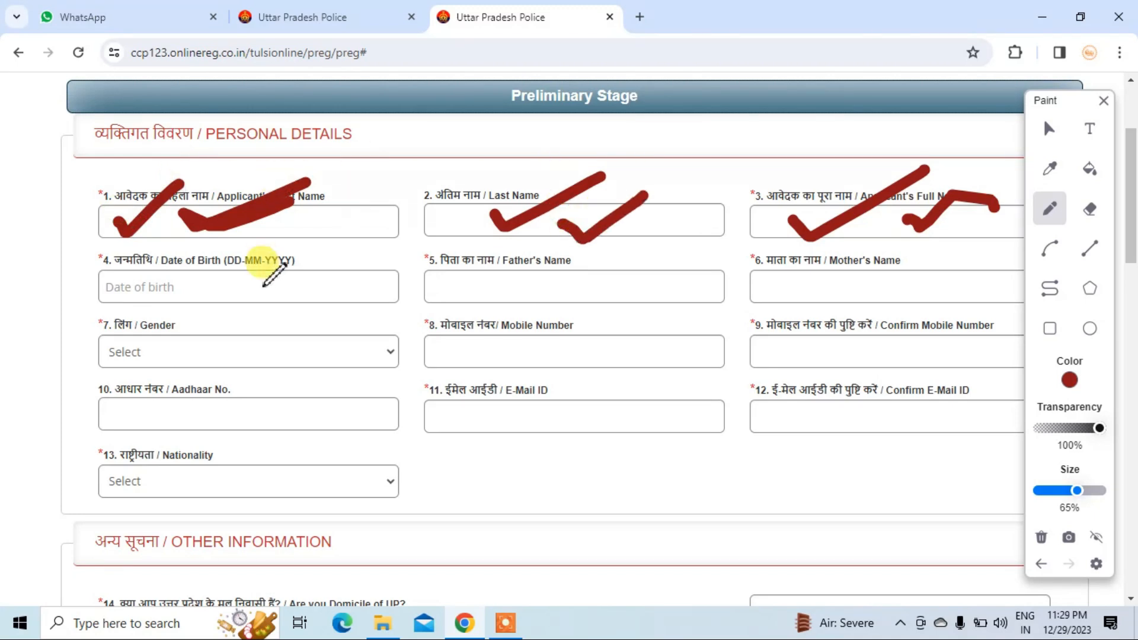
{"action": "scroll", "coordinate": [266, 279], "scroll_direction": "down", "scroll_amount": 1}
{"action": "left_click_drag", "start_coordinate": [137, 217], "coordinate": [246, 168]}
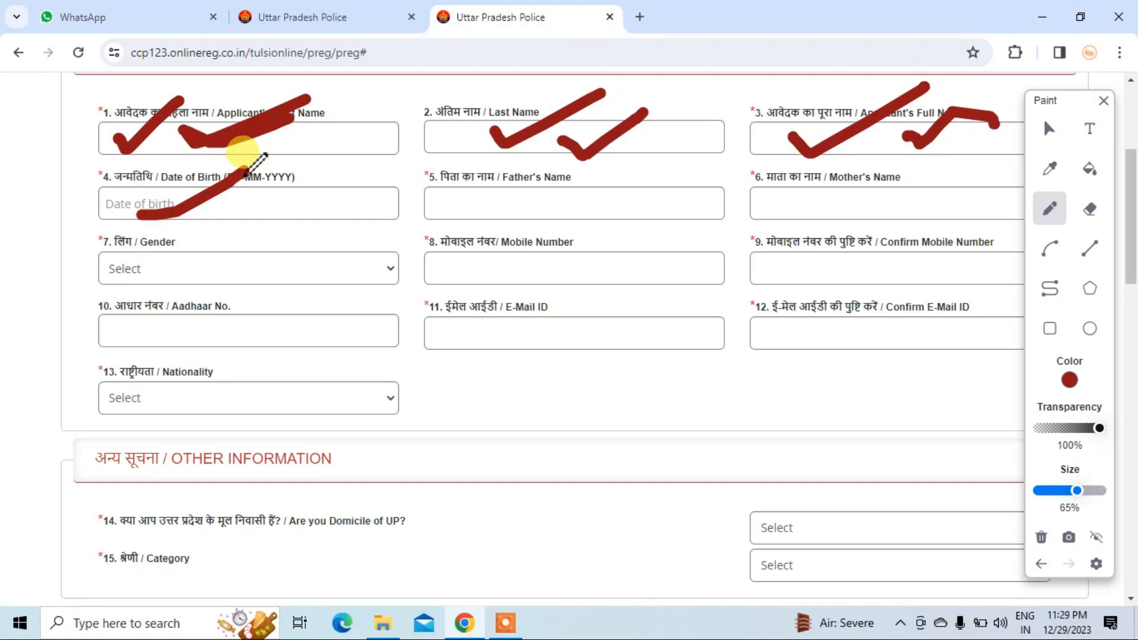
- Set the Date of Birth to 03-12-1998 using the calendar
{"action": "left_click", "coordinate": [1049, 129]}
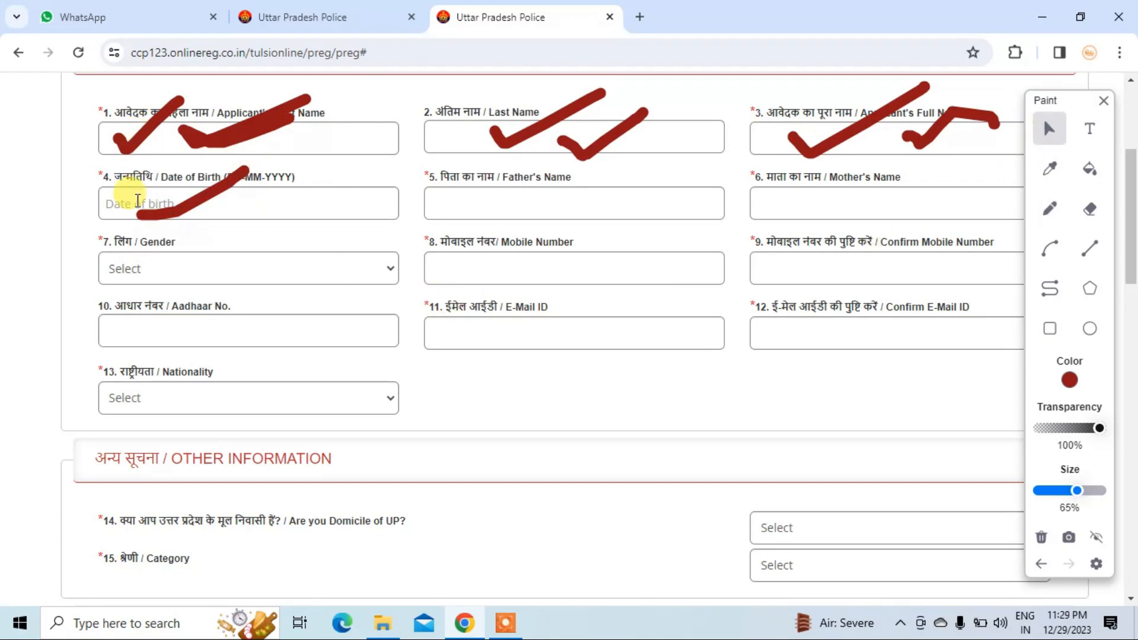
{"action": "left_click", "coordinate": [137, 201]}
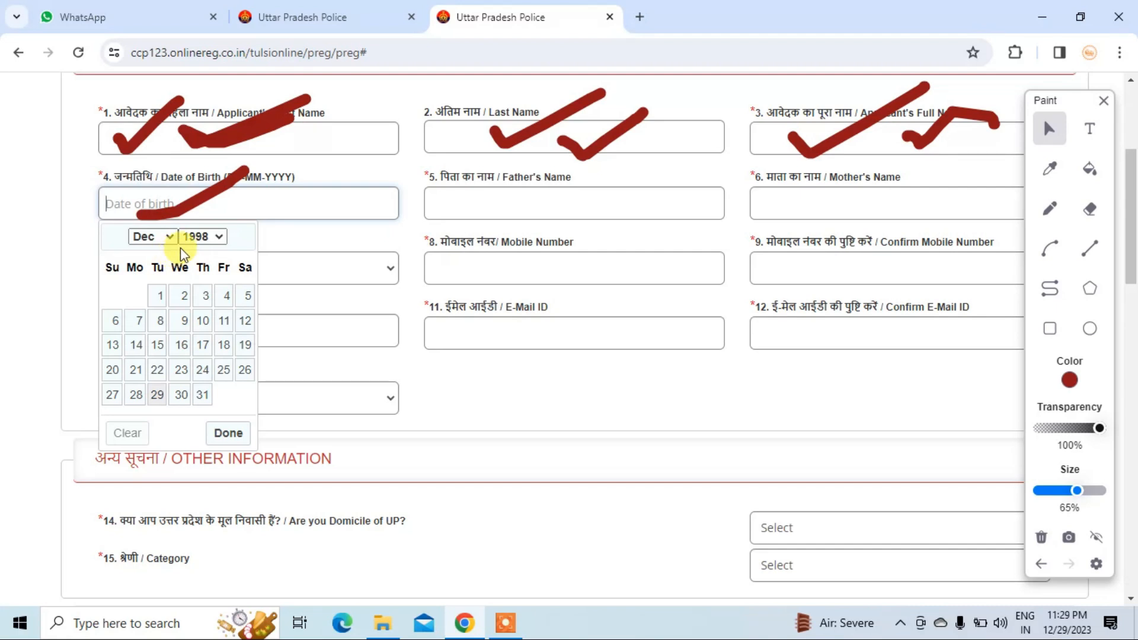
{"action": "left_click", "coordinate": [196, 236]}
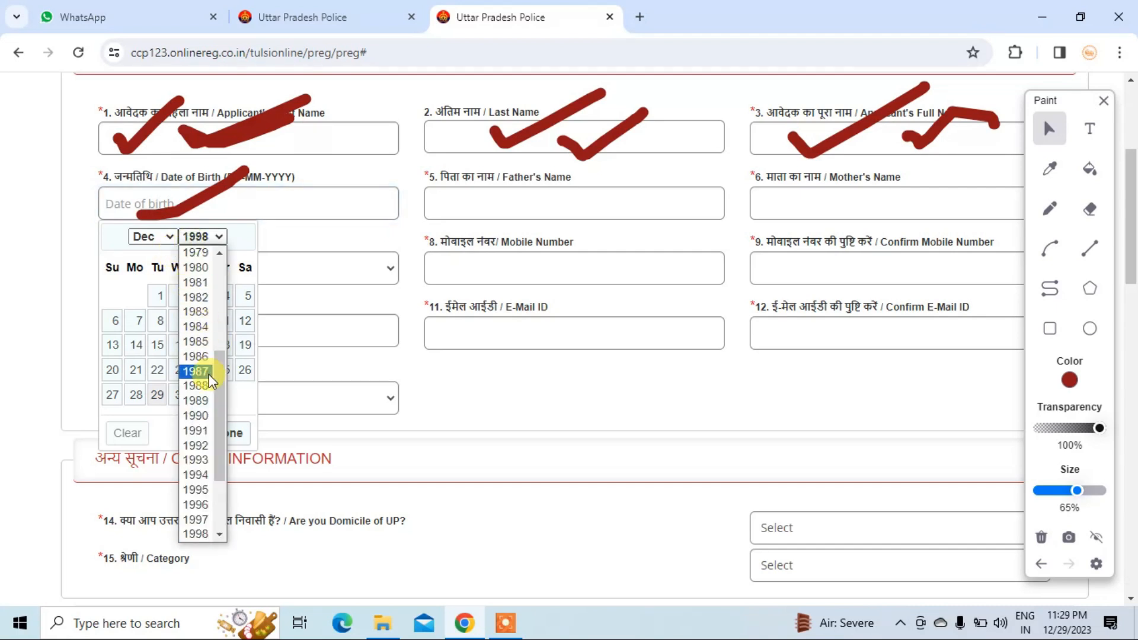
{"action": "scroll", "coordinate": [213, 431], "scroll_direction": "down", "scroll_amount": 3}
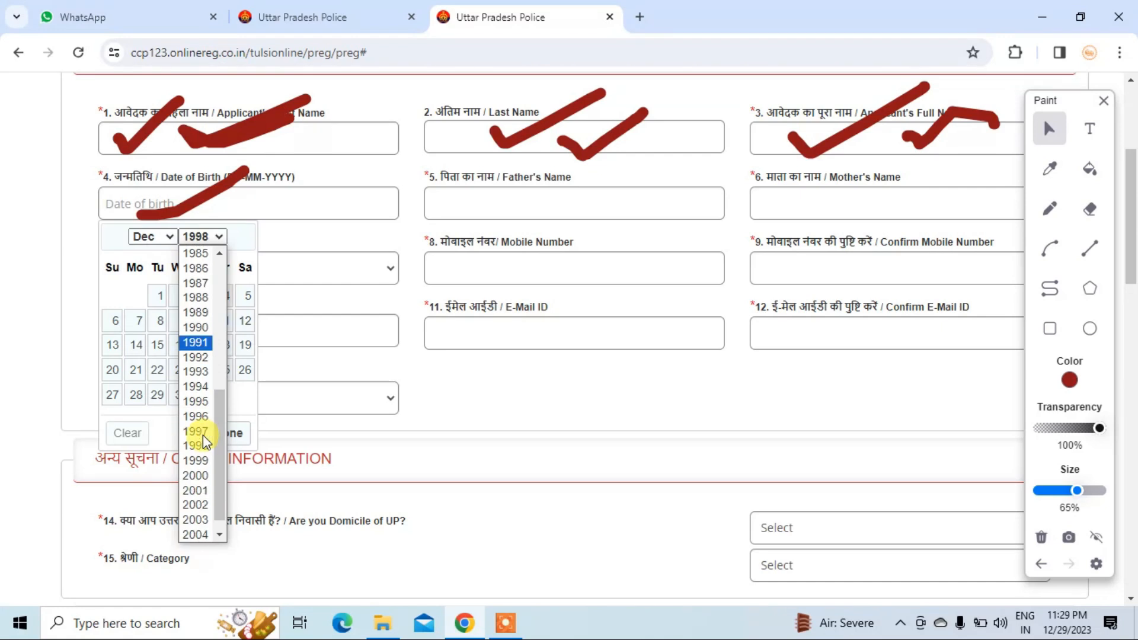
{"action": "left_click", "coordinate": [207, 432]}
{"action": "left_click", "coordinate": [203, 303]}
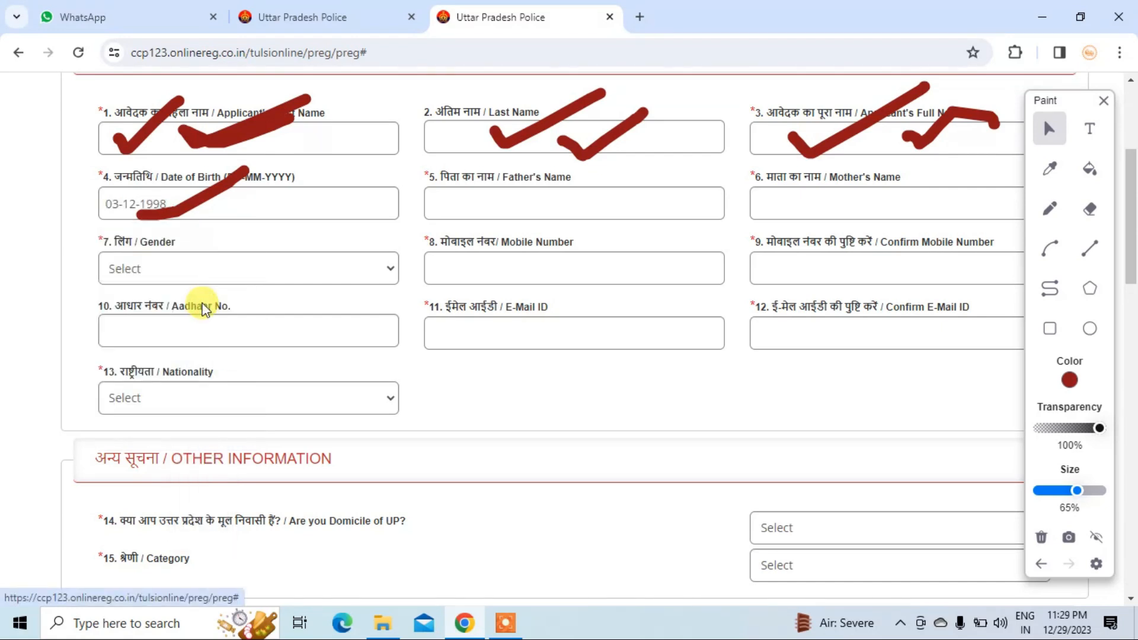
- Tick the Father's Name, Mother's Name and Gender fields with the pencil
{"action": "left_click", "coordinate": [536, 203]}
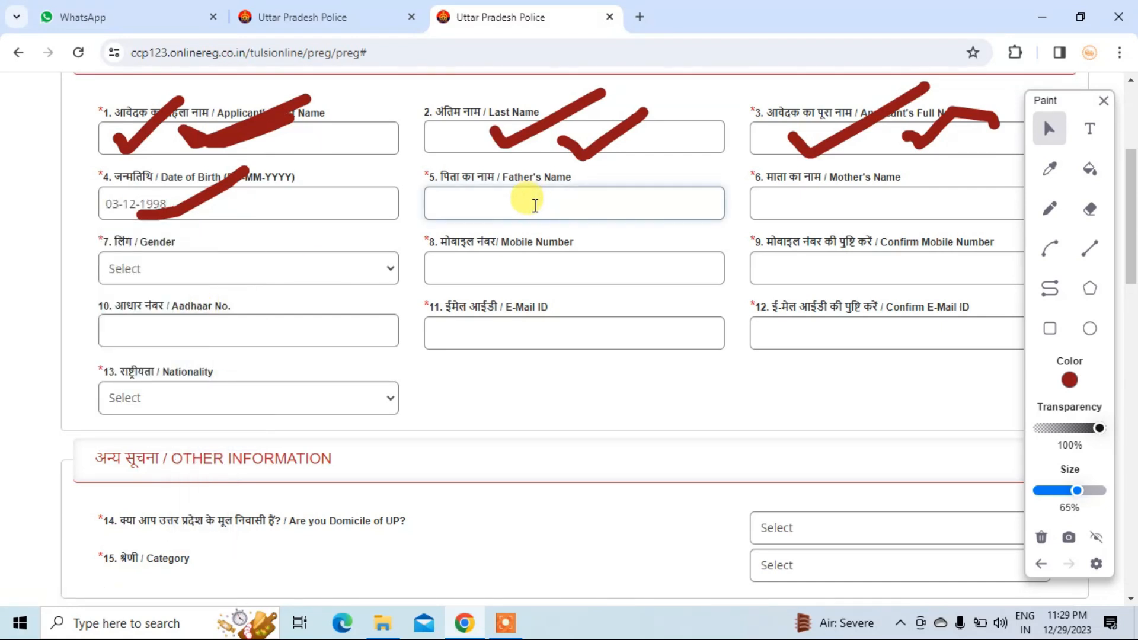
{"action": "left_click", "coordinate": [1050, 209]}
{"action": "mouse_move", "coordinate": [454, 212]}
{"action": "left_mouse_down"}
{"action": "mouse_move", "coordinate": [523, 177]}
{"action": "mouse_move", "coordinate": [614, 165]}
{"action": "left_mouse_up"}
{"action": "left_click_drag", "start_coordinate": [1055, 116], "coordinate": [1062, 146]}
{"action": "mouse_move", "coordinate": [797, 195]}
{"action": "left_mouse_down"}
{"action": "mouse_move", "coordinate": [823, 224]}
{"action": "mouse_move", "coordinate": [917, 153]}
{"action": "left_mouse_up"}
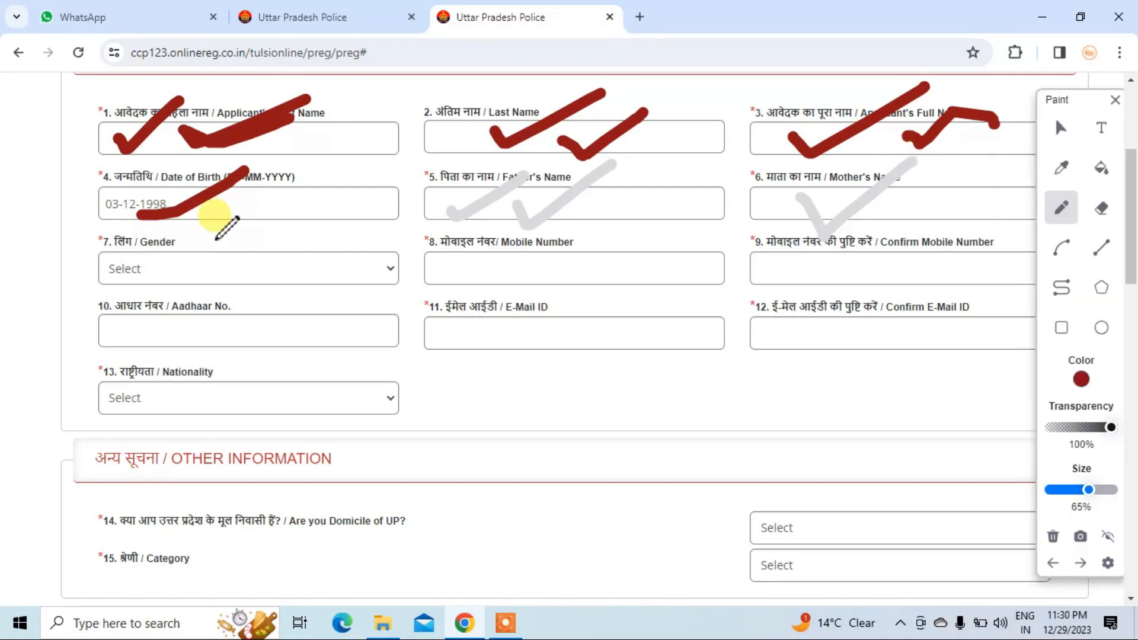
{"action": "mouse_move", "coordinate": [80, 259]}
{"action": "left_mouse_down"}
{"action": "mouse_move", "coordinate": [96, 267]}
{"action": "mouse_move", "coordinate": [194, 226]}
{"action": "left_mouse_up"}
- Tick the Mobile Number, Confirm Mobile, Aadhaar No., E-Mail ID and Confirm E-Mail fields
{"action": "key", "text": "Escape"}
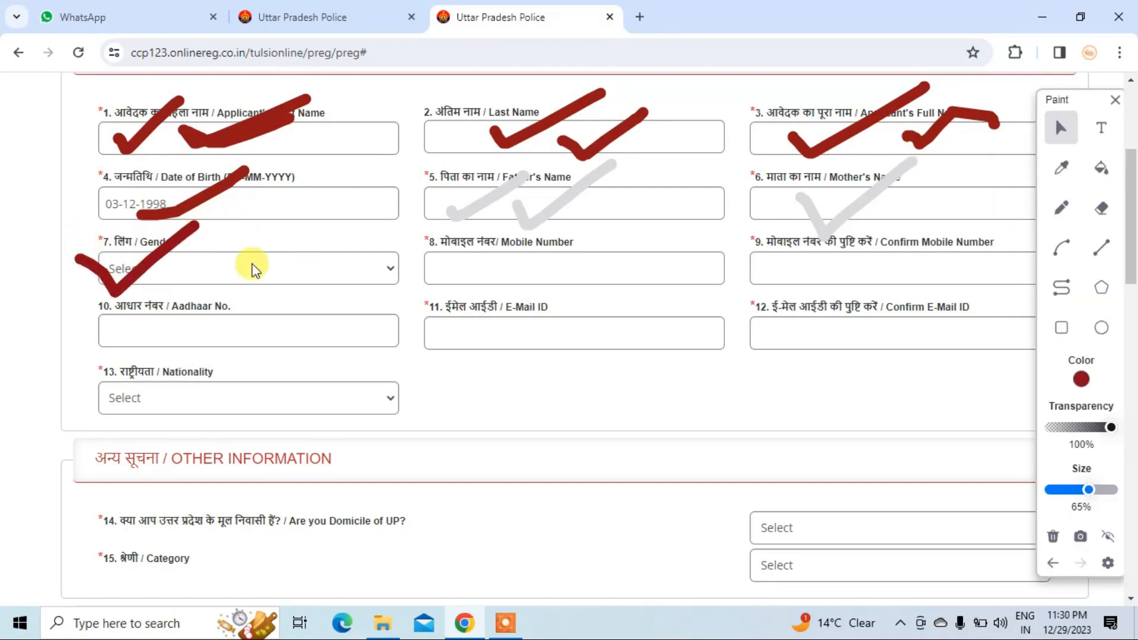
{"action": "left_click", "coordinate": [255, 270]}
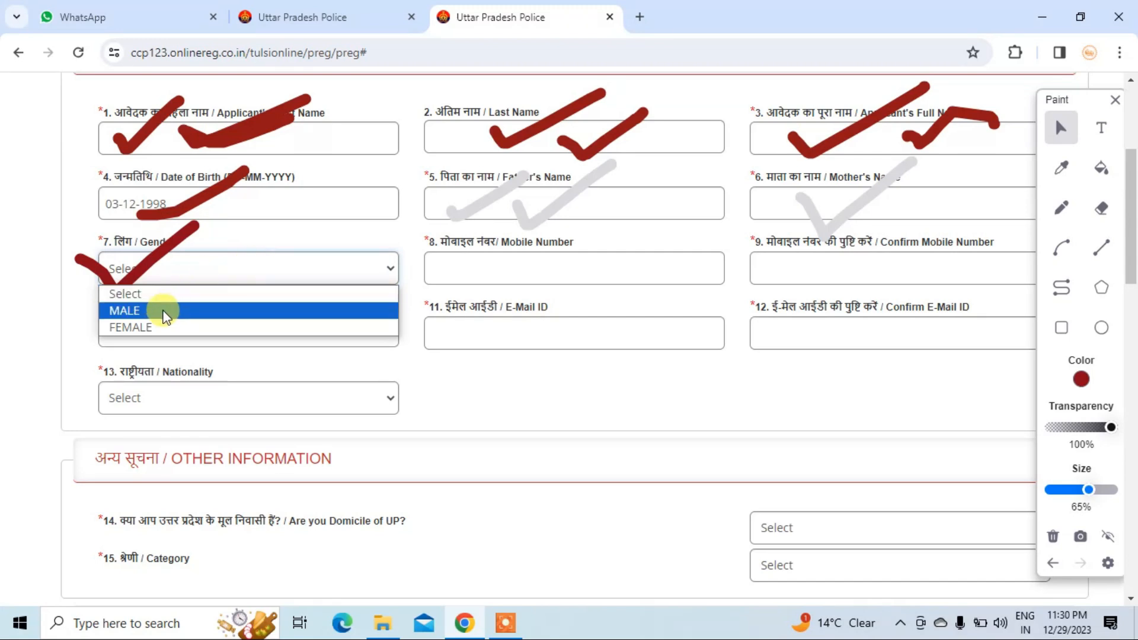
{"action": "left_click", "coordinate": [560, 275]}
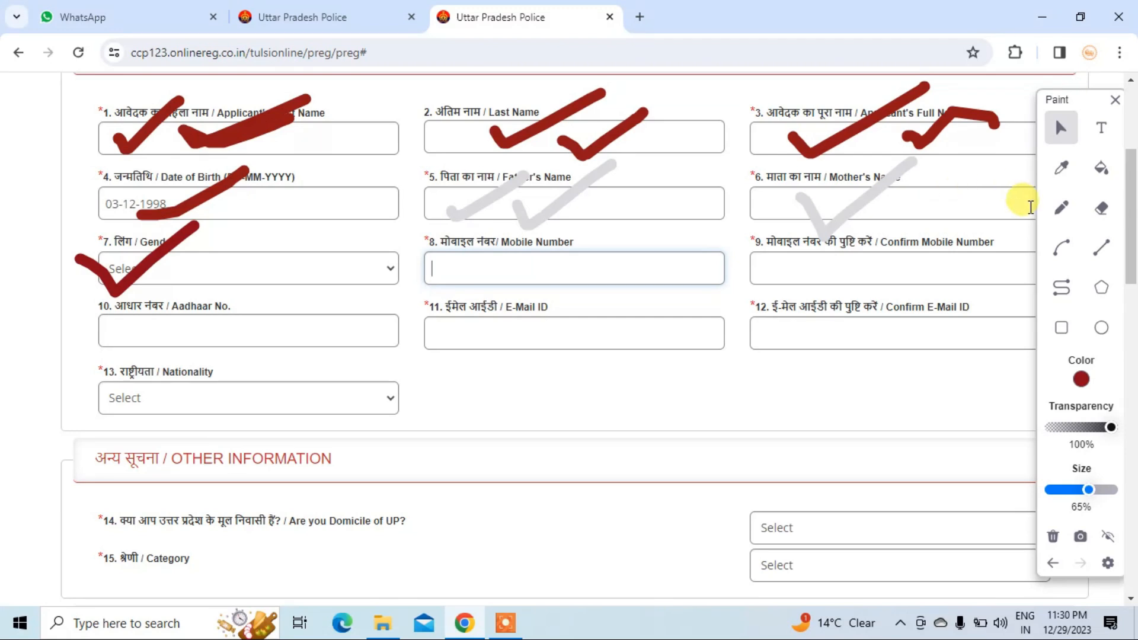
{"action": "left_click", "coordinate": [1055, 210]}
{"action": "mouse_move", "coordinate": [487, 259]}
{"action": "left_mouse_down"}
{"action": "mouse_move", "coordinate": [504, 285]}
{"action": "mouse_move", "coordinate": [557, 240]}
{"action": "left_mouse_up"}
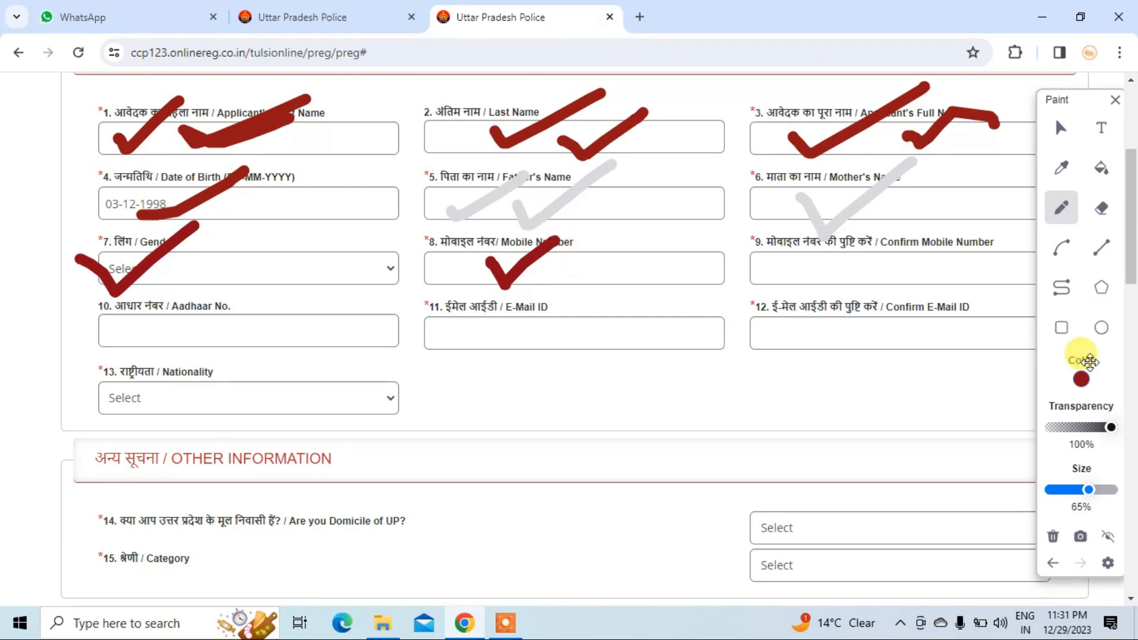
{"action": "mouse_move", "coordinate": [761, 267]}
{"action": "left_mouse_down"}
{"action": "mouse_move", "coordinate": [786, 284]}
{"action": "mouse_move", "coordinate": [834, 237]}
{"action": "left_mouse_up"}
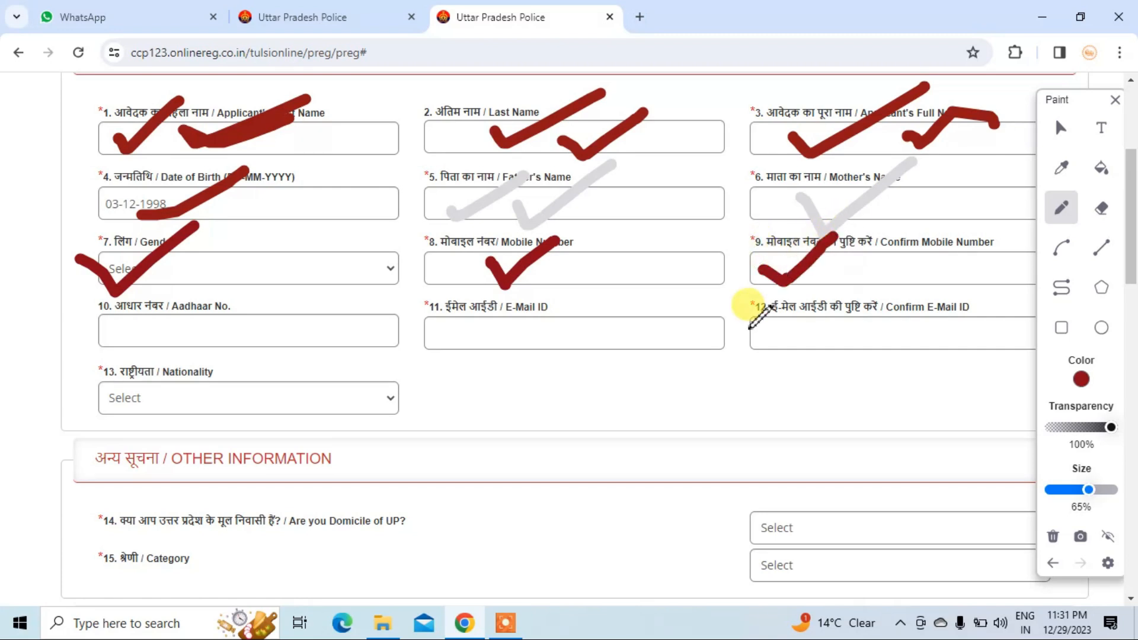
{"action": "mouse_move", "coordinate": [107, 332]}
{"action": "left_mouse_down"}
{"action": "mouse_move", "coordinate": [148, 354]}
{"action": "mouse_move", "coordinate": [220, 295]}
{"action": "left_mouse_up"}
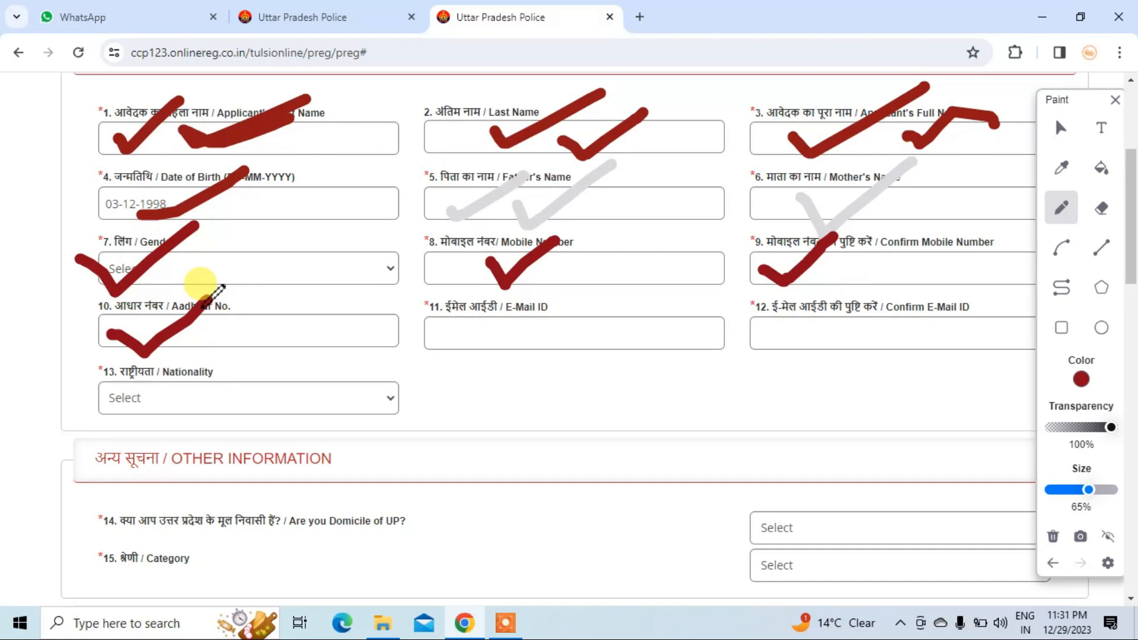
{"action": "left_click_drag", "start_coordinate": [501, 343], "coordinate": [570, 321]}
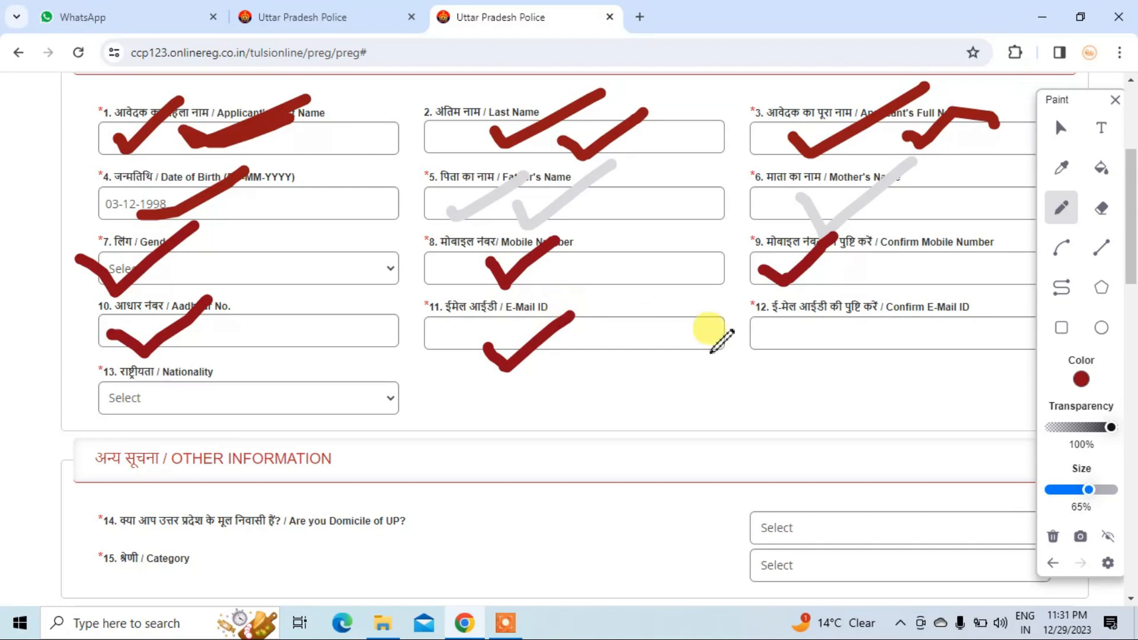
{"action": "left_click_drag", "start_coordinate": [792, 337], "coordinate": [906, 298]}
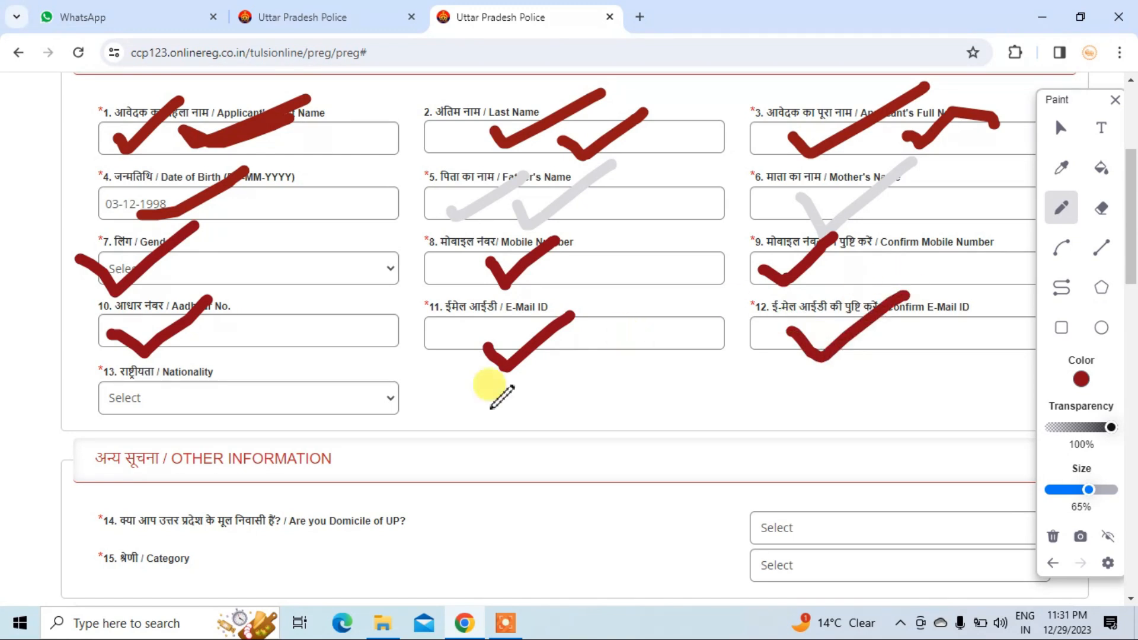
- Choose INDIAN as the Nationality
{"action": "left_click", "coordinate": [1067, 125]}
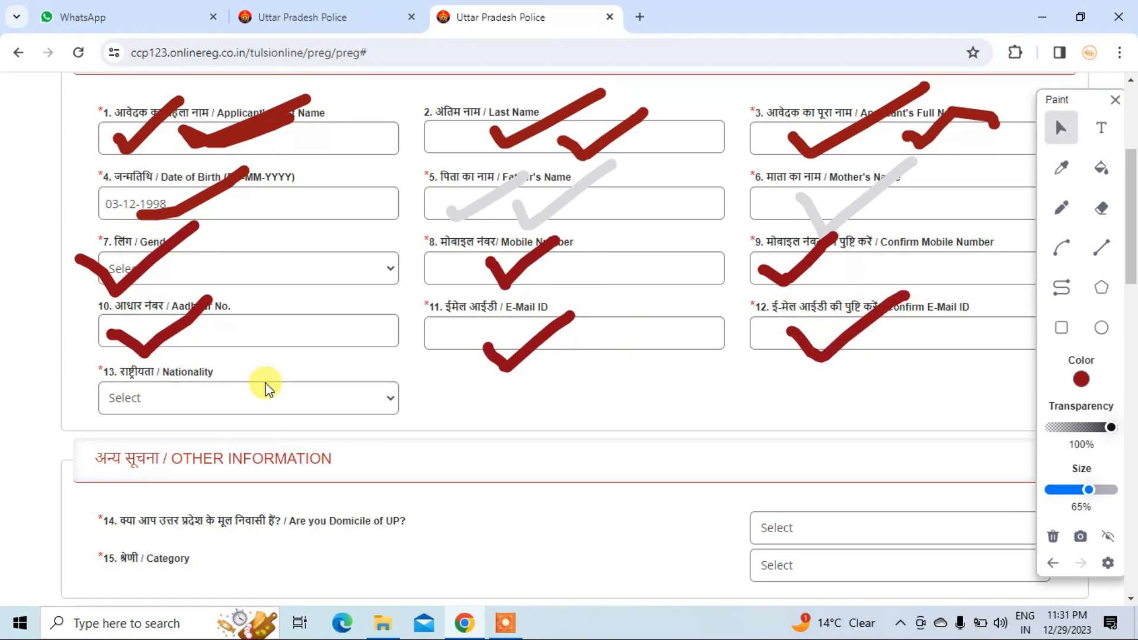
{"action": "left_click", "coordinate": [265, 396]}
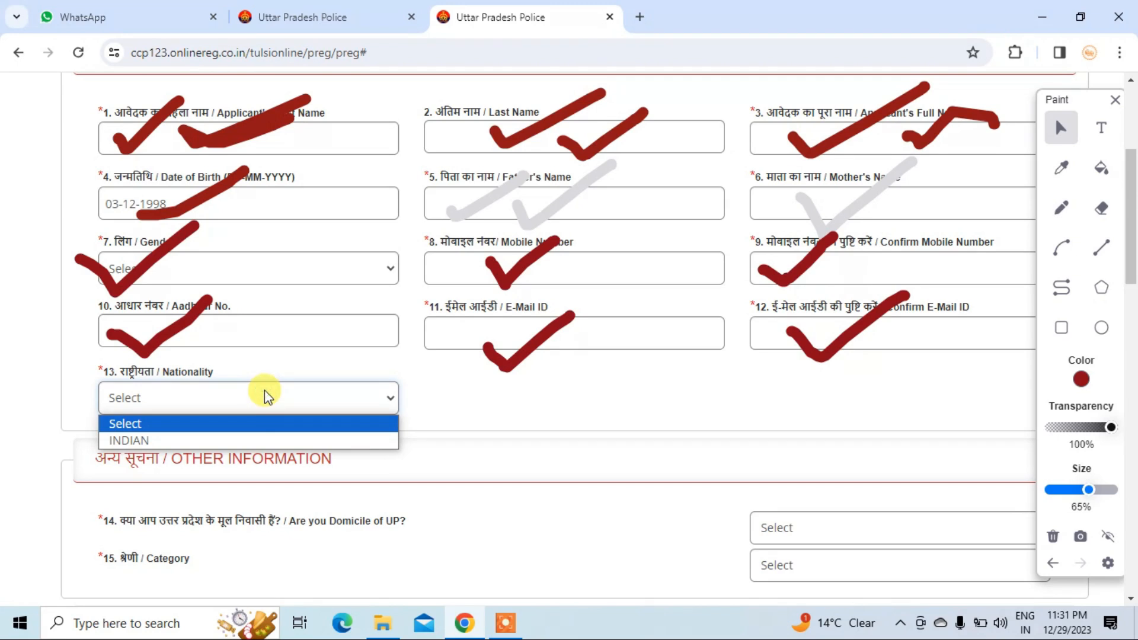
{"action": "left_click", "coordinate": [198, 438]}
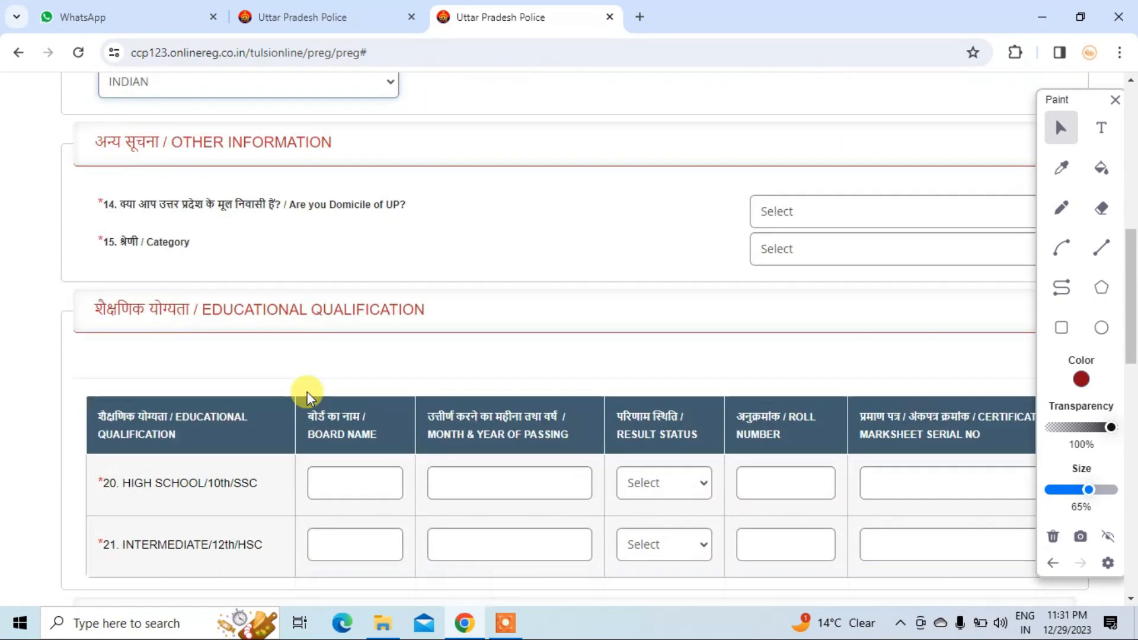
{"action": "scroll", "coordinate": [274, 187], "scroll_direction": "down", "scroll_amount": 1}
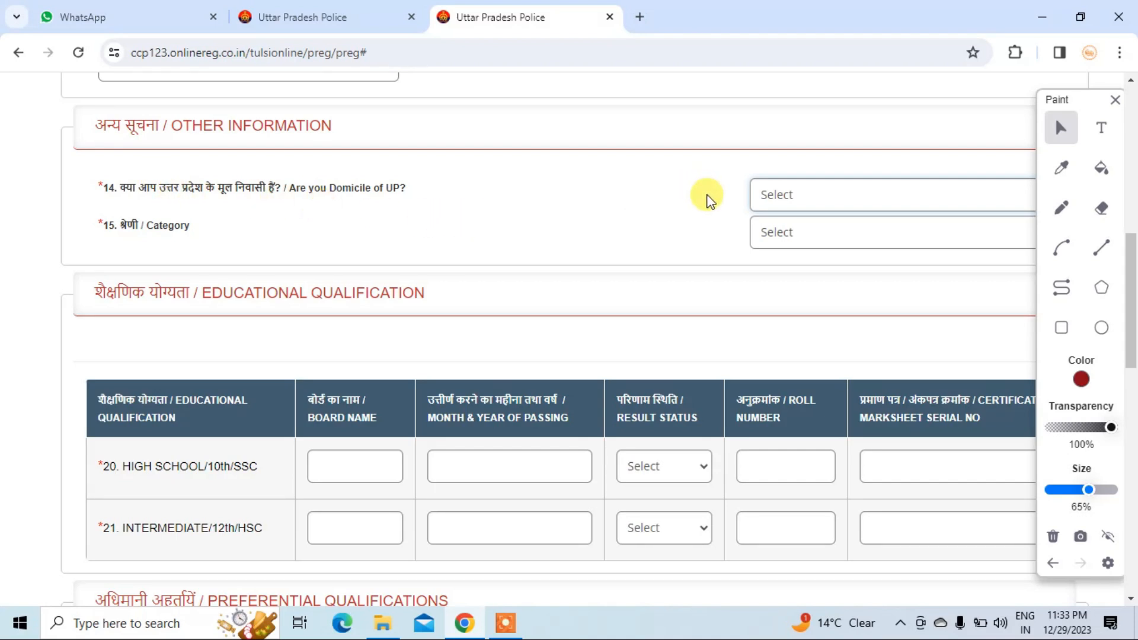
- Answer Yes to Domicile of UP and set the 14(A) reservation question, first Yes then No
{"action": "left_click", "coordinate": [789, 197]}
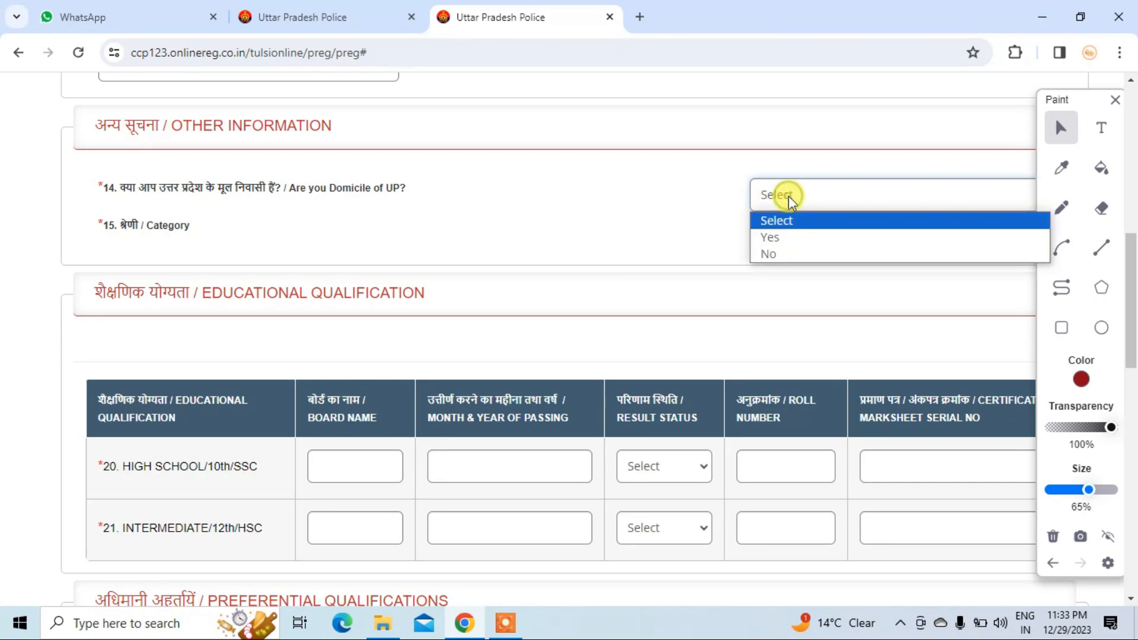
{"action": "left_click", "coordinate": [778, 239]}
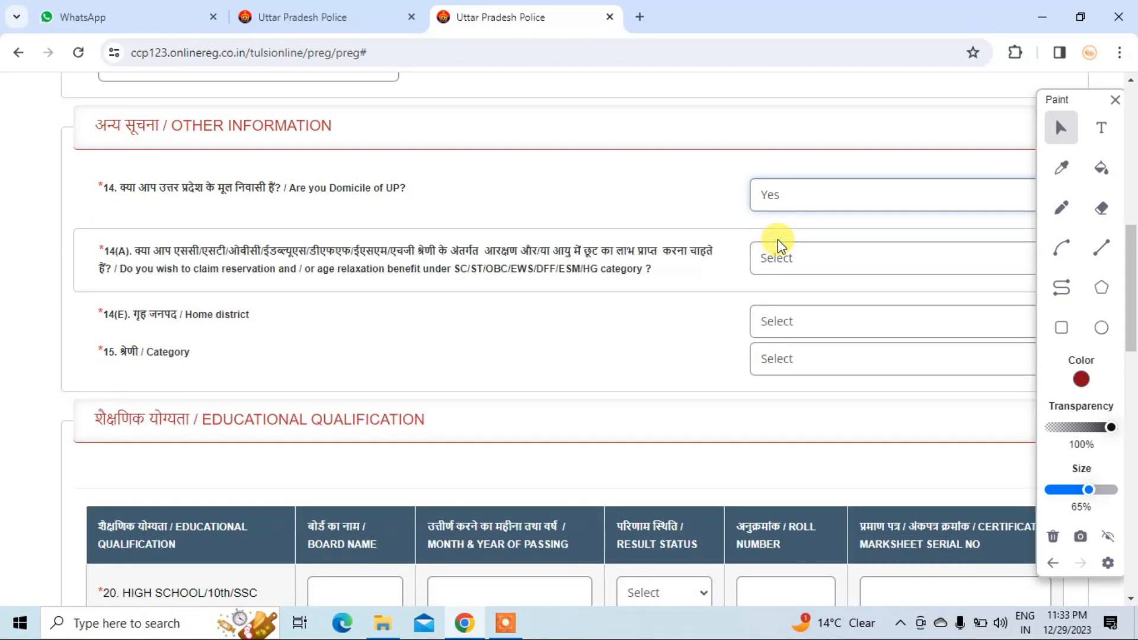
{"action": "double_click", "coordinate": [233, 269]}
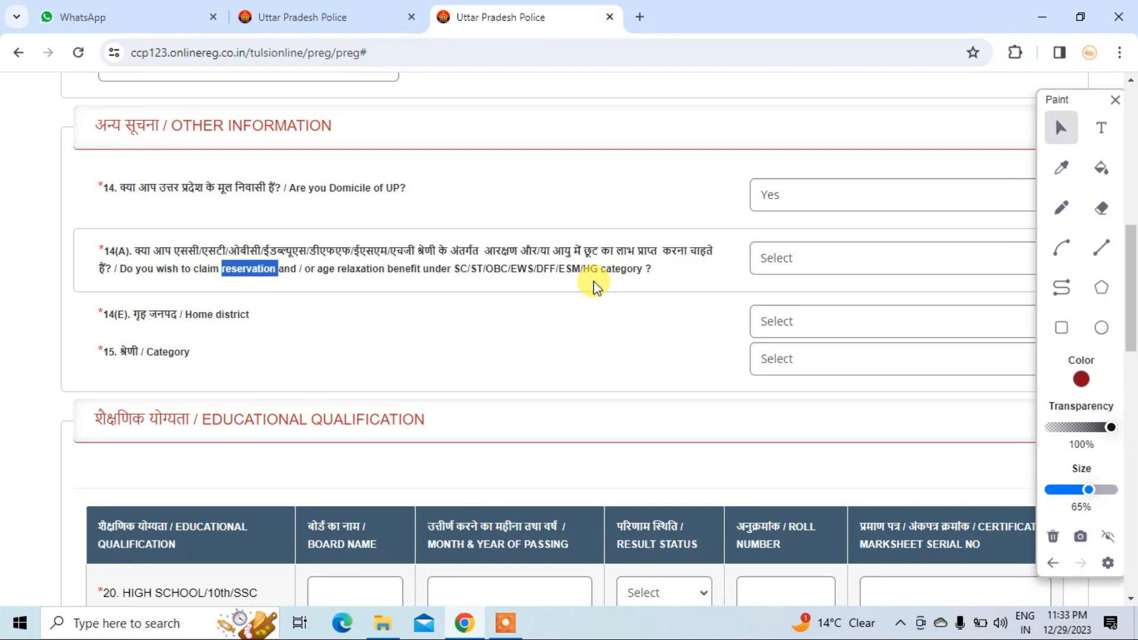
{"action": "left_click", "coordinate": [799, 259]}
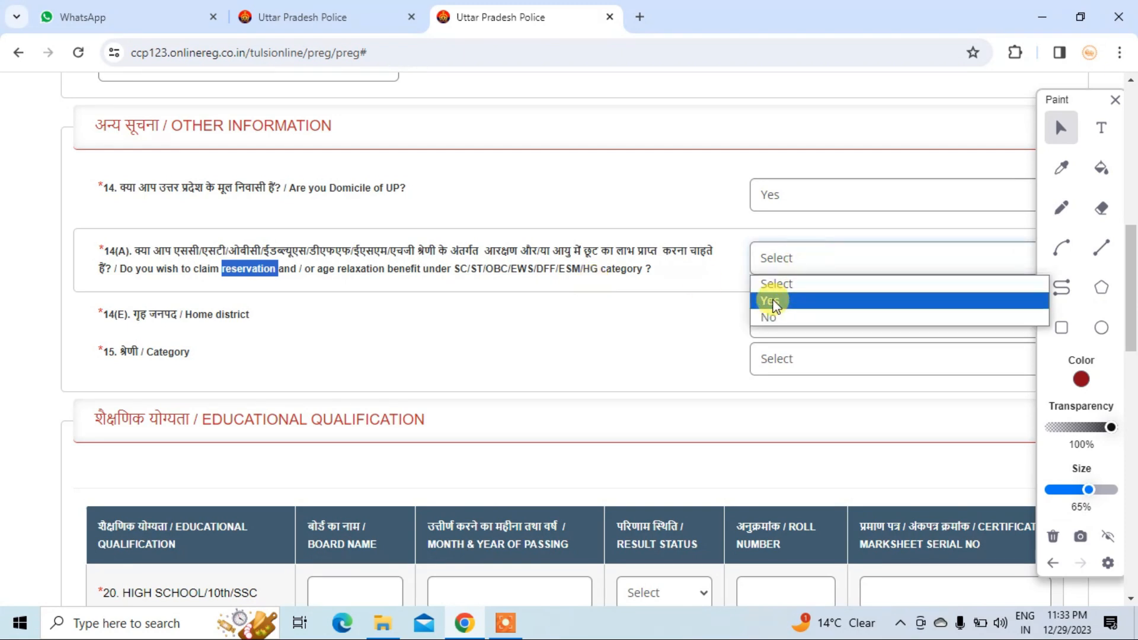
{"action": "left_click", "coordinate": [772, 300]}
{"action": "left_click", "coordinate": [770, 258]}
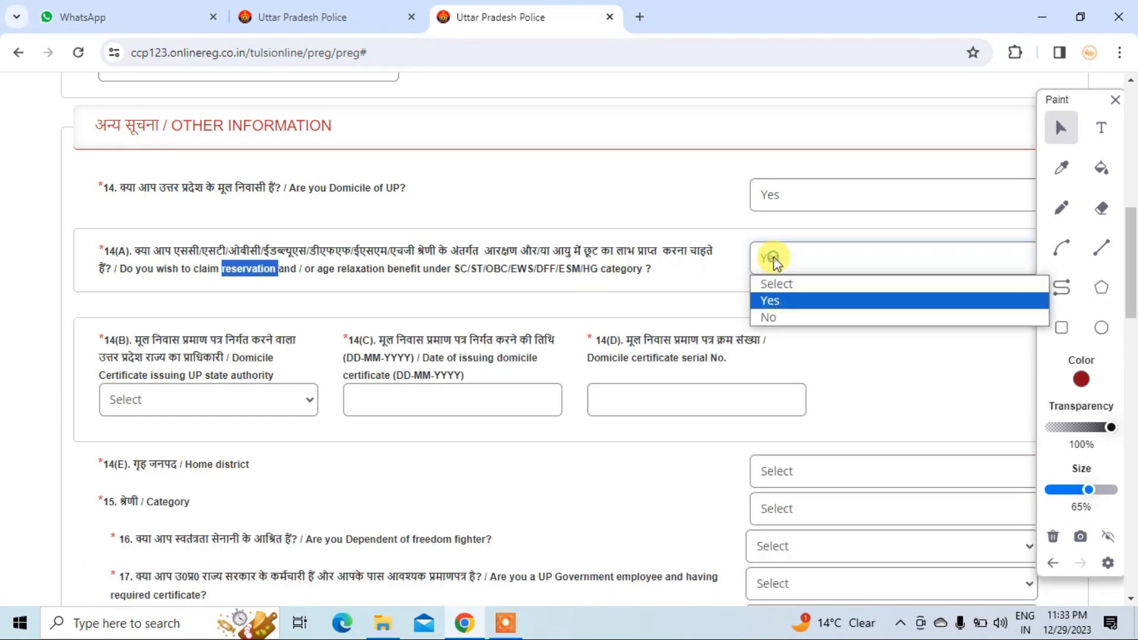
{"action": "left_click", "coordinate": [772, 315]}
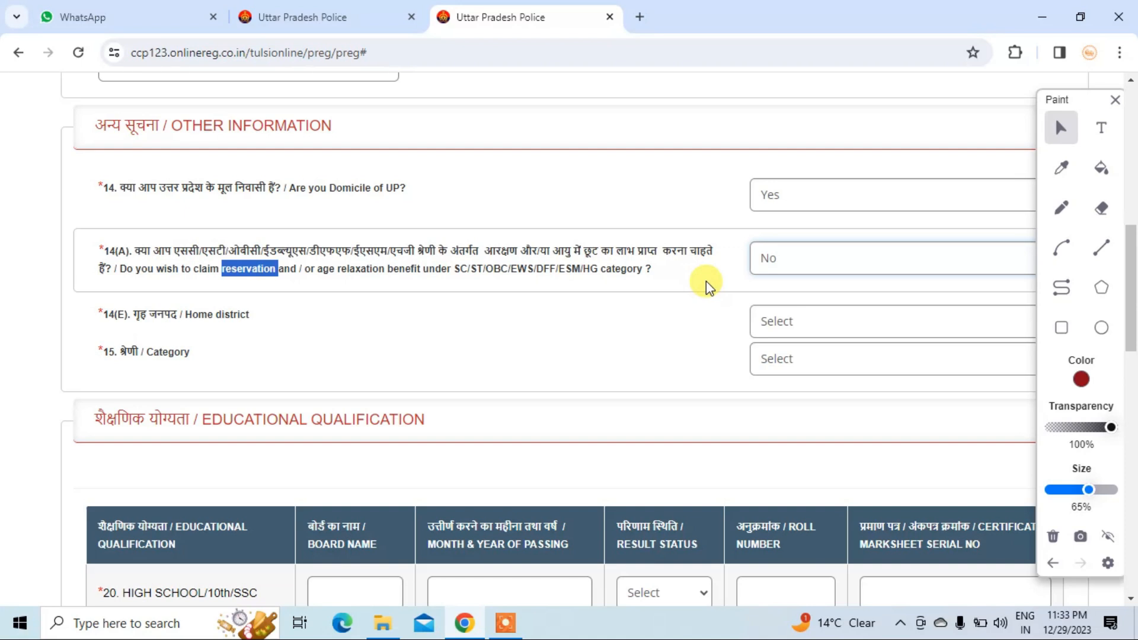
- Set home district Basti, category GENERAL, and change the reservation answer back to Yes
{"action": "left_click", "coordinate": [770, 323]}
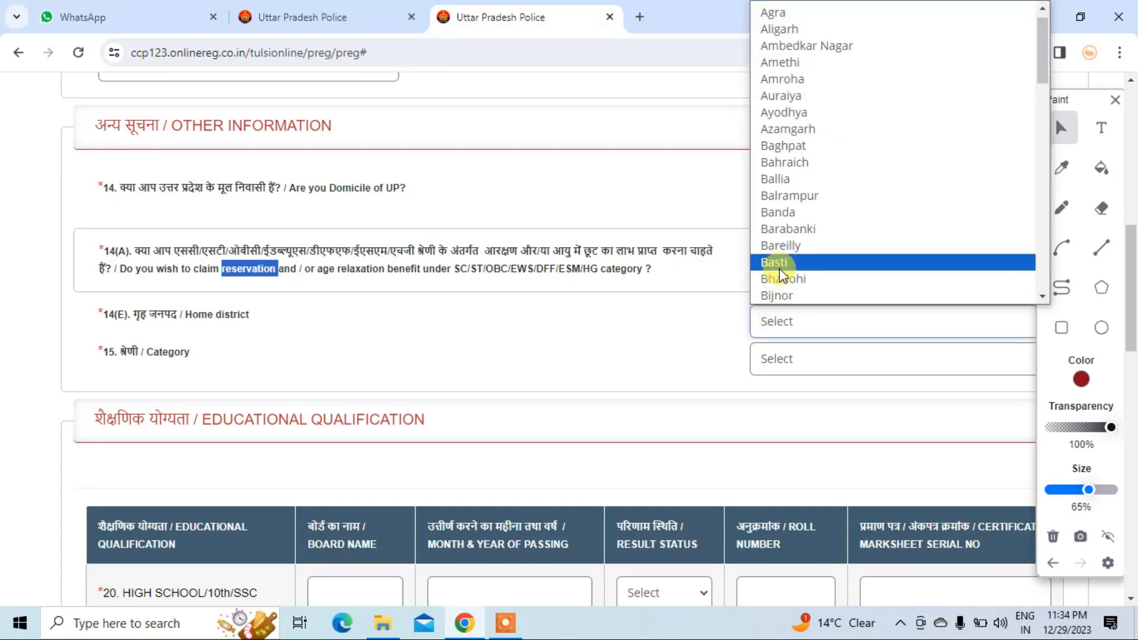
{"action": "left_click", "coordinate": [777, 263]}
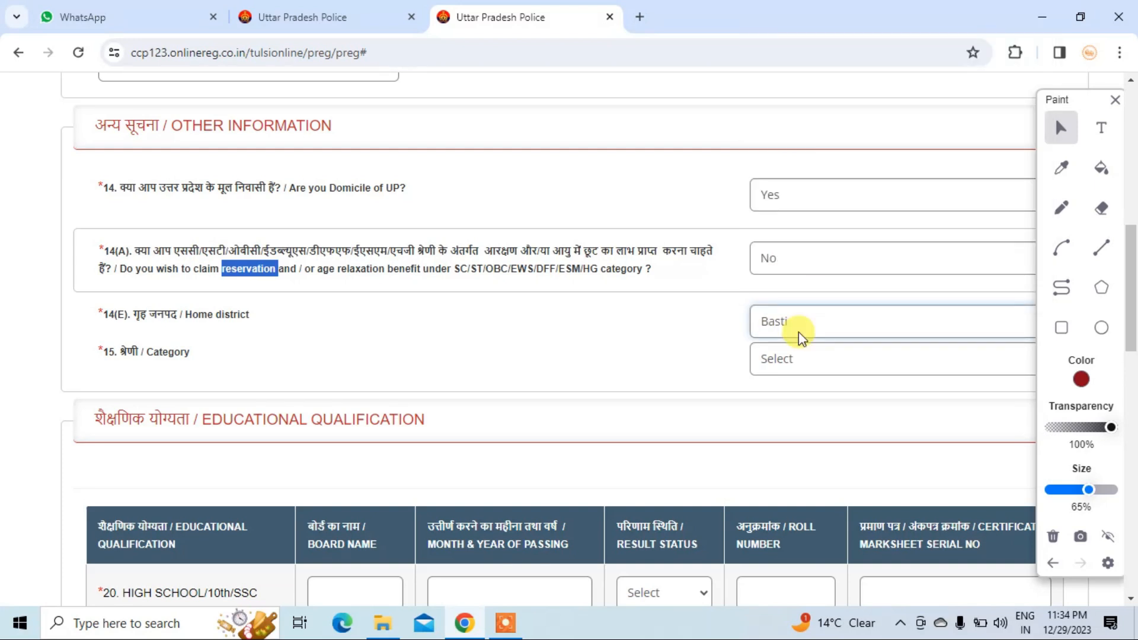
{"action": "left_click", "coordinate": [797, 365]}
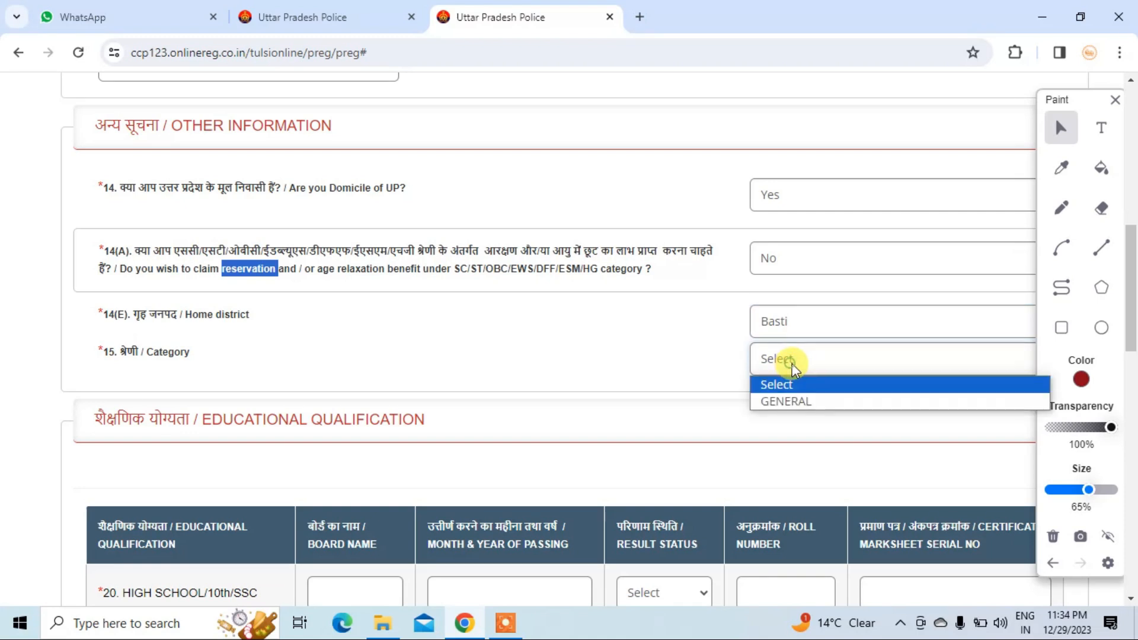
{"action": "left_click", "coordinate": [810, 402]}
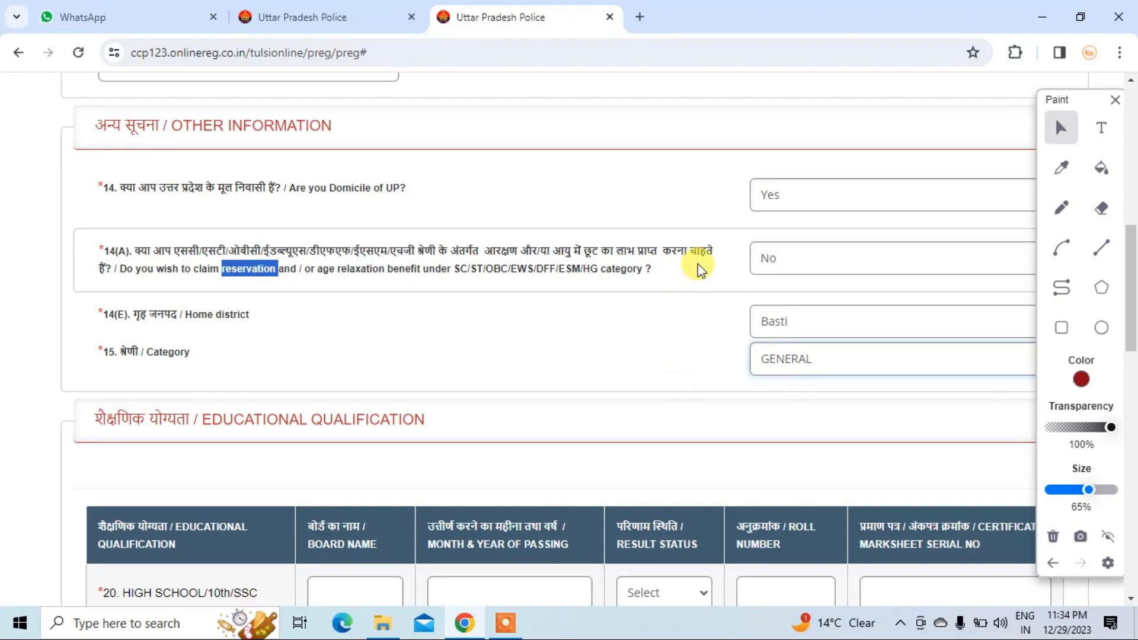
{"action": "left_click", "coordinate": [797, 252]}
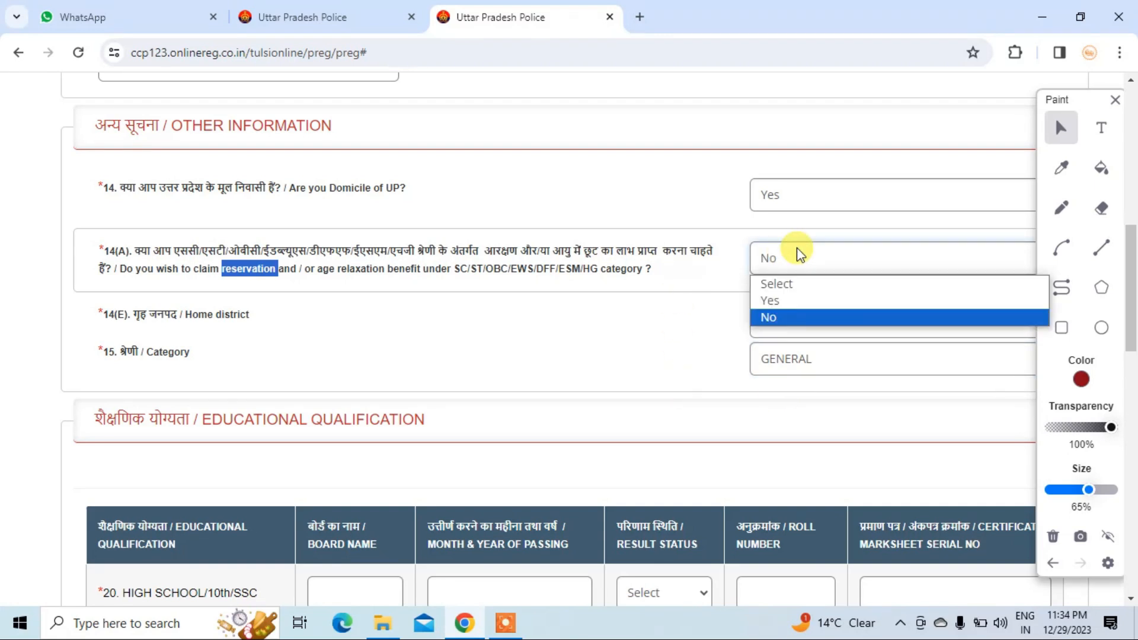
{"action": "left_click", "coordinate": [782, 301]}
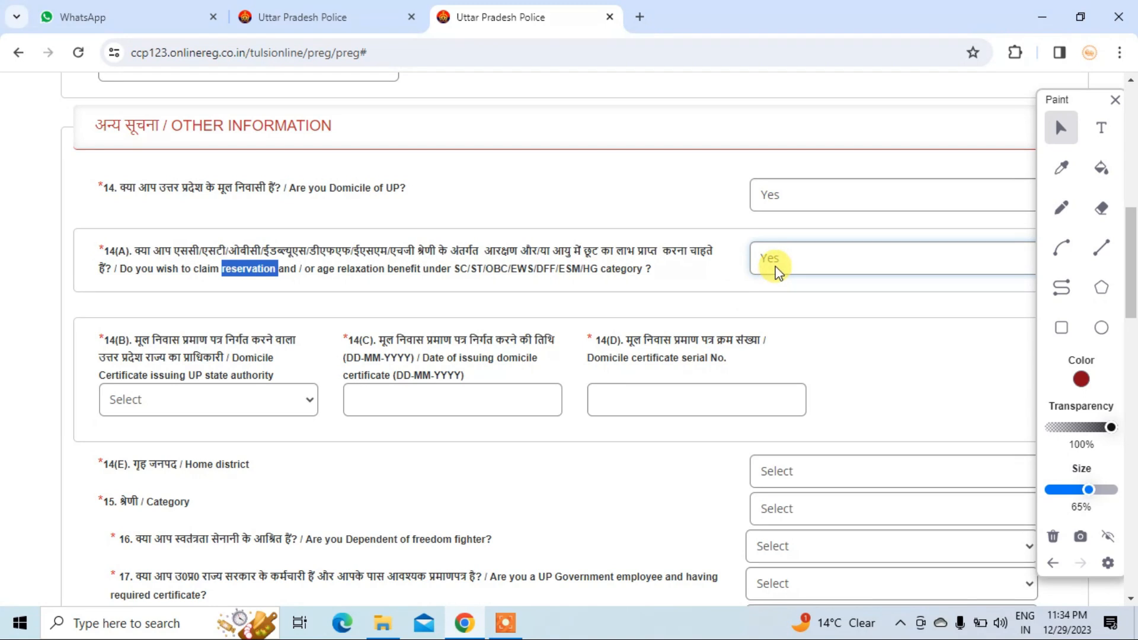
- Enter the domicile certificate: DISTRICT MAGISTRATE, issued 12-12-2023, serial number 1212121
{"action": "scroll", "coordinate": [255, 386], "scroll_direction": "down", "scroll_amount": 1}
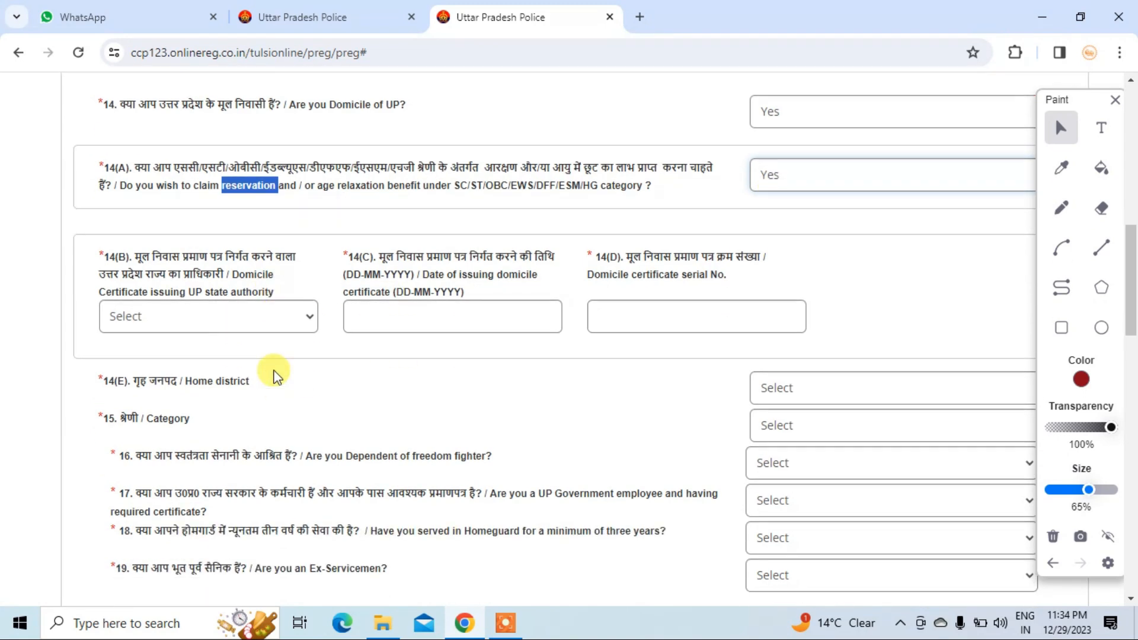
{"action": "left_click", "coordinate": [166, 323]}
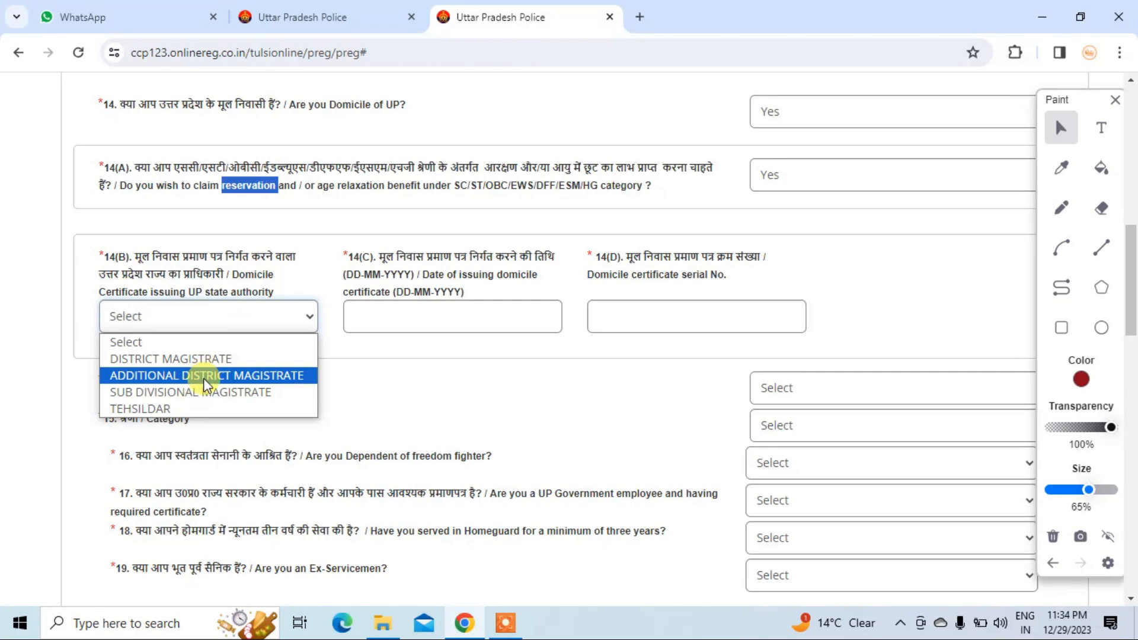
{"action": "left_click", "coordinate": [213, 321]}
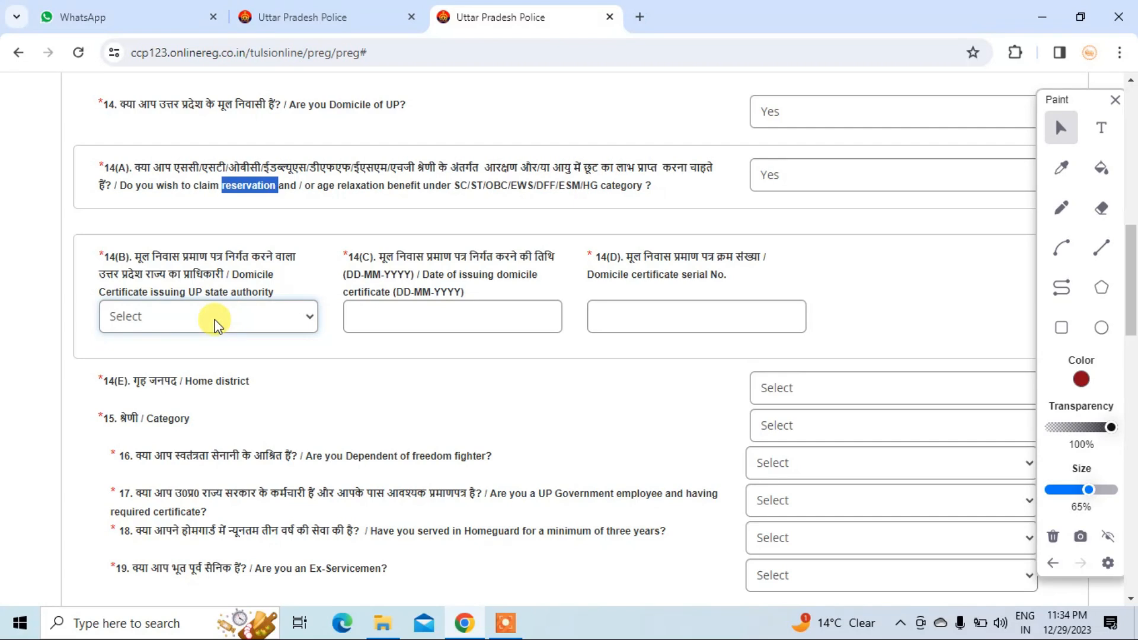
{"action": "left_click", "coordinate": [215, 323]}
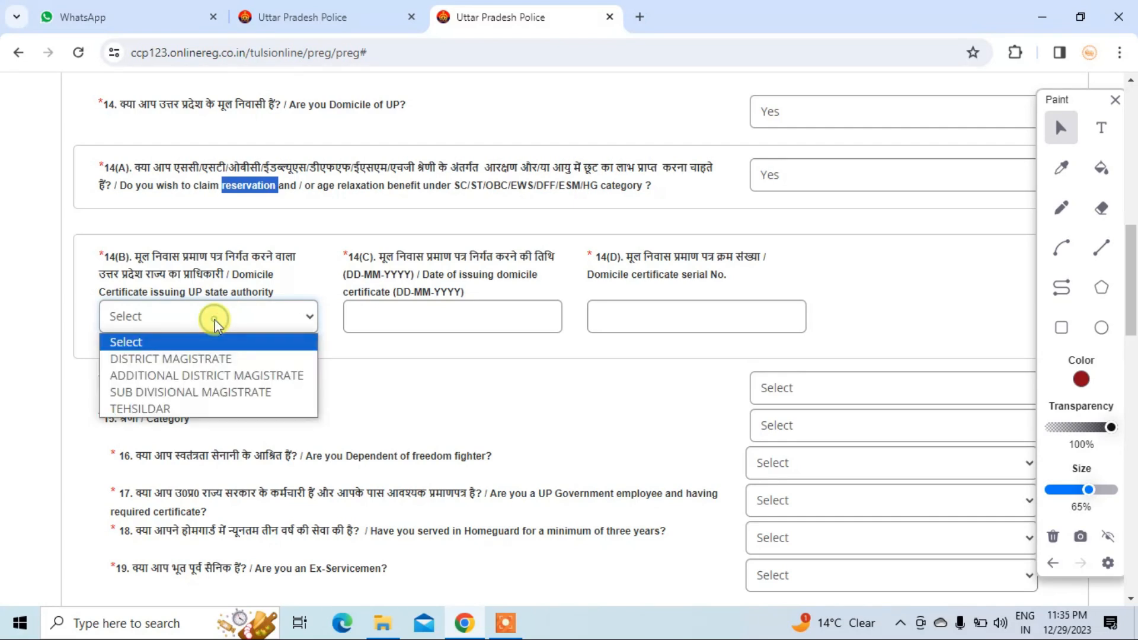
{"action": "left_click", "coordinate": [231, 360]}
{"action": "left_click", "coordinate": [377, 319]}
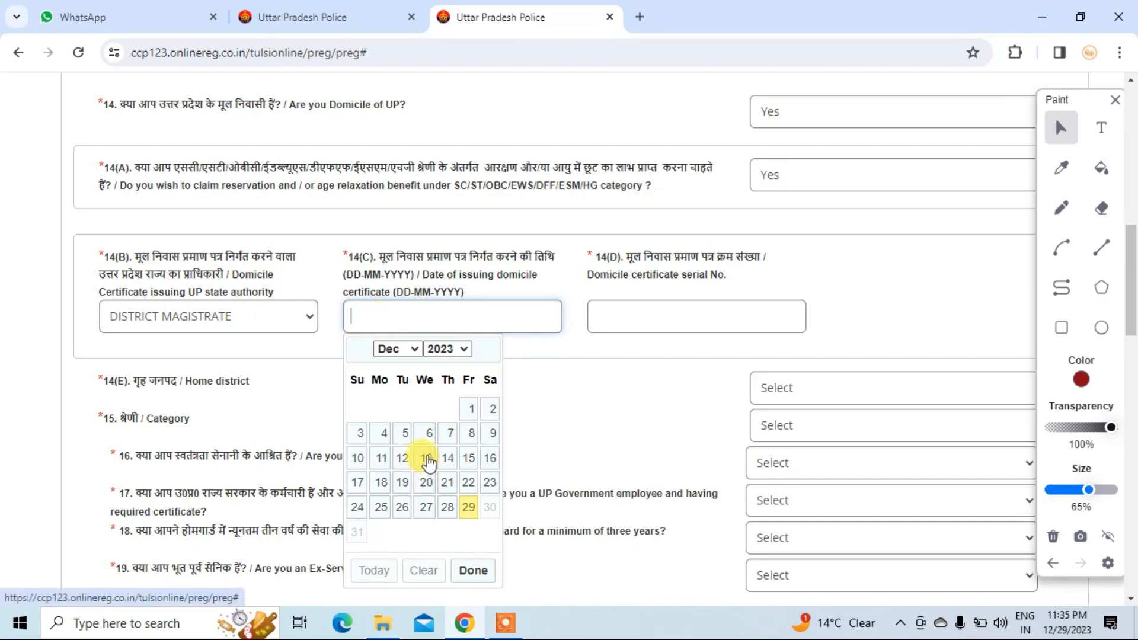
{"action": "left_click", "coordinate": [403, 458]}
{"action": "left_click", "coordinate": [684, 314]}
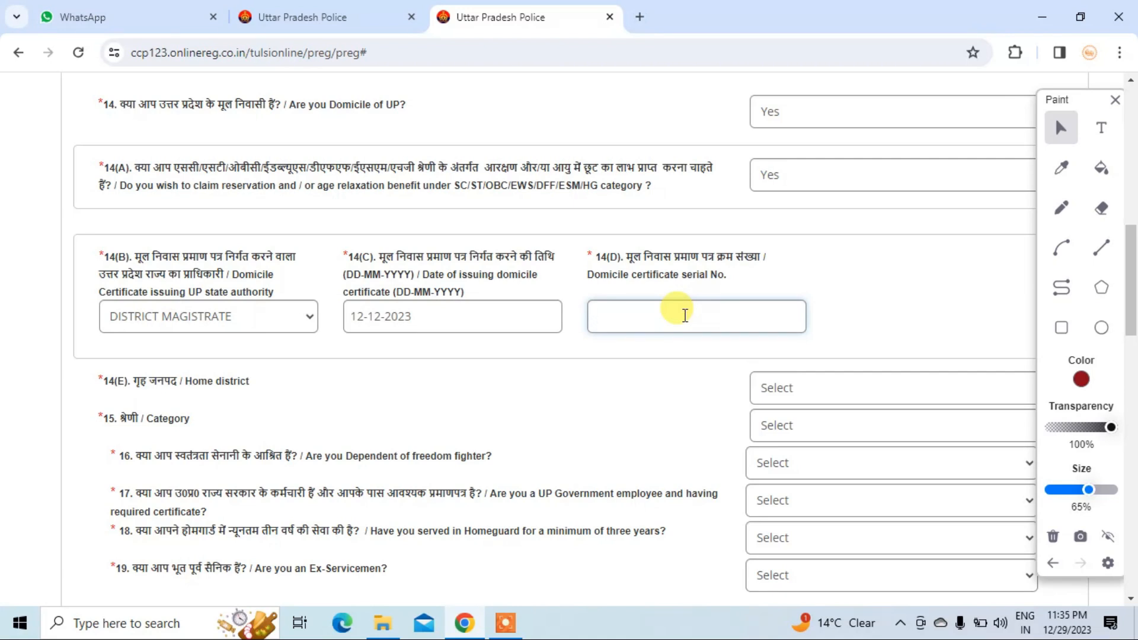
{"action": "type", "text": "1212121"}
{"action": "scroll", "coordinate": [782, 348], "scroll_direction": "down", "scroll_amount": 3}
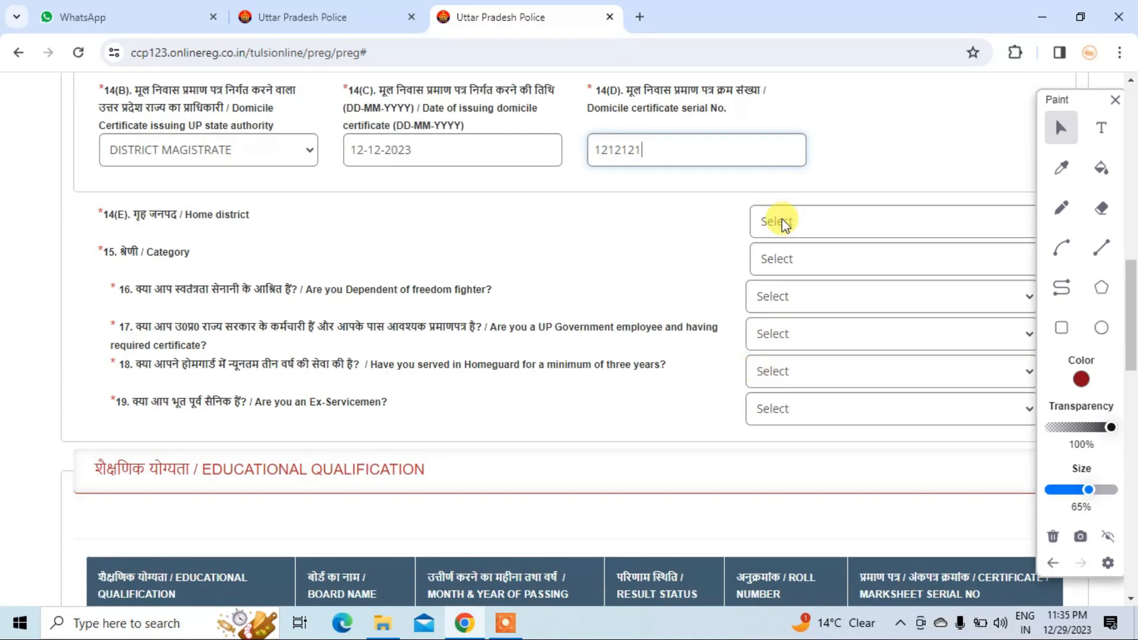
- Change the home district to Azamgarh and the category to OBC
{"action": "left_click", "coordinate": [782, 222]}
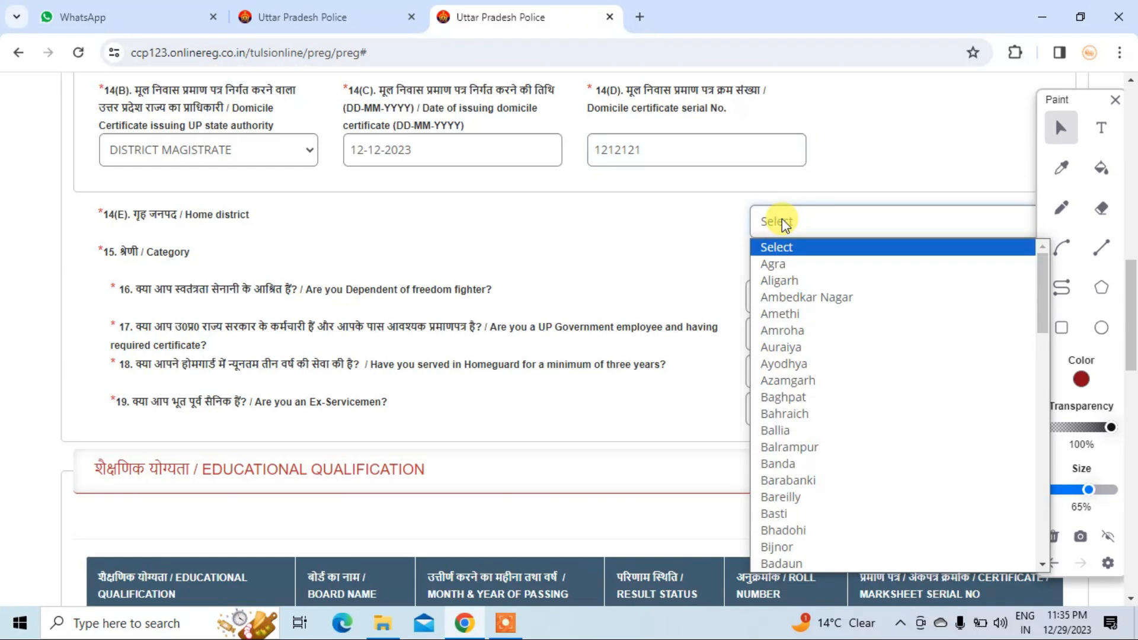
{"action": "left_click", "coordinate": [792, 386]}
{"action": "scroll", "coordinate": [793, 389], "scroll_direction": "up", "scroll_amount": 2}
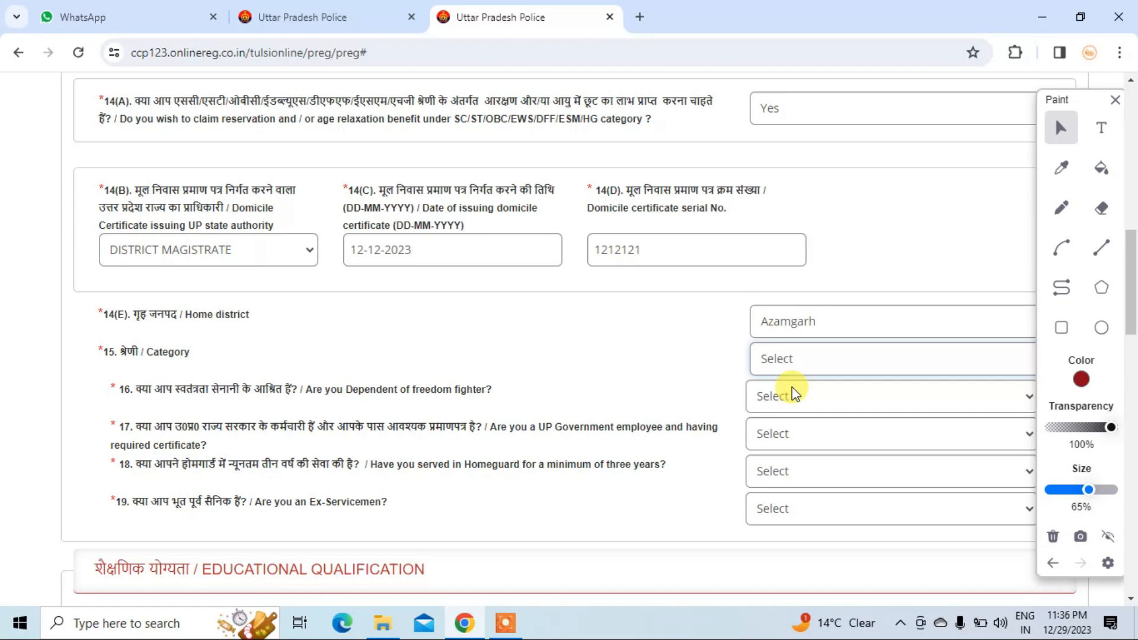
{"action": "left_click", "coordinate": [809, 362]}
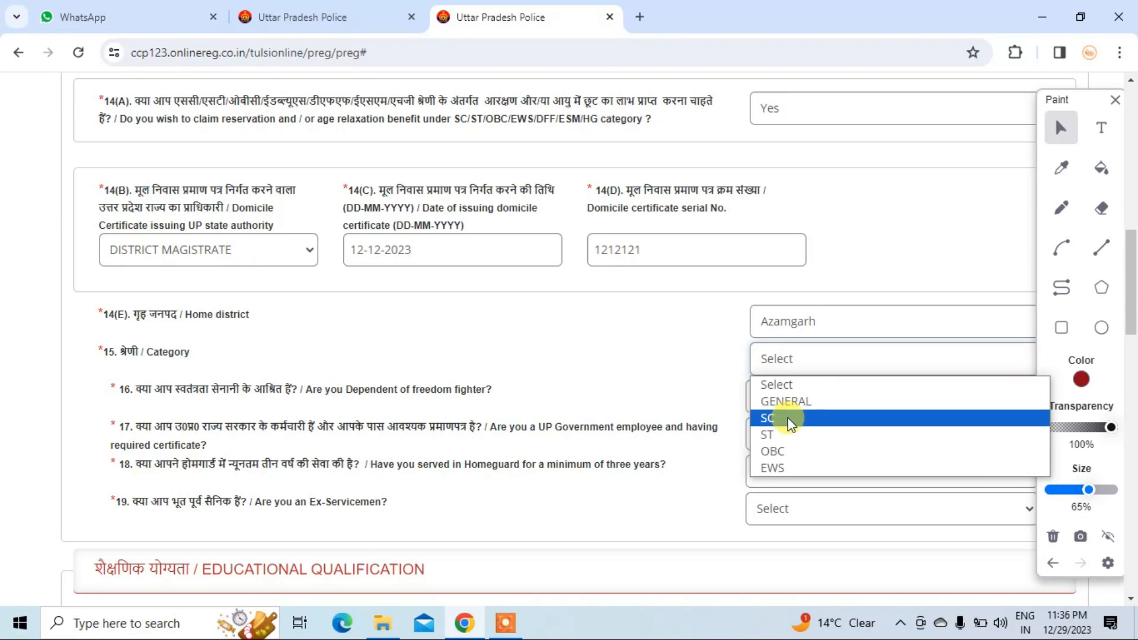
{"action": "left_click", "coordinate": [779, 452]}
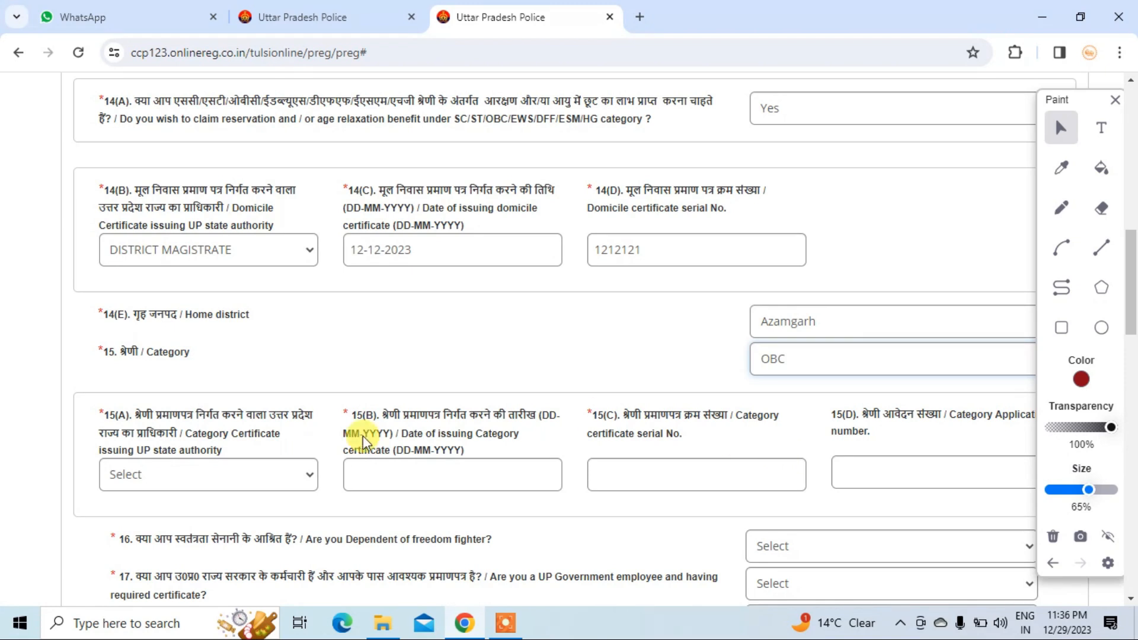
{"action": "left_click", "coordinate": [175, 472]}
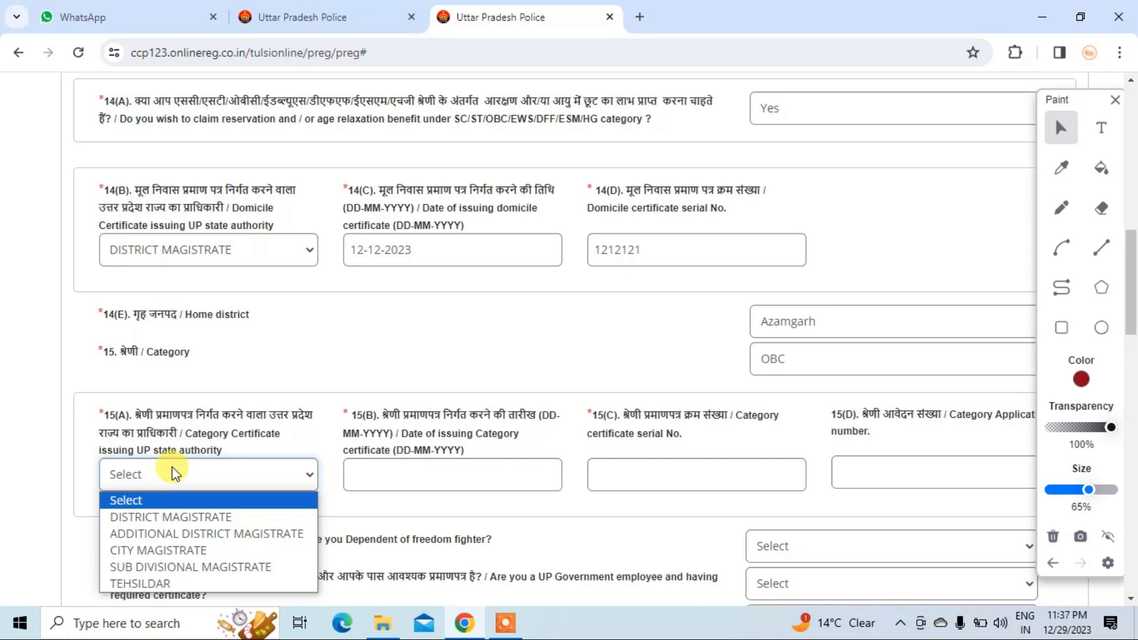
- Fill the OBC certificate: DISTRICT MAGISTRATE, dated 04-12-2023, serial 1221, application number 3232
{"action": "left_click", "coordinate": [152, 517]}
{"action": "left_click", "coordinate": [374, 468]}
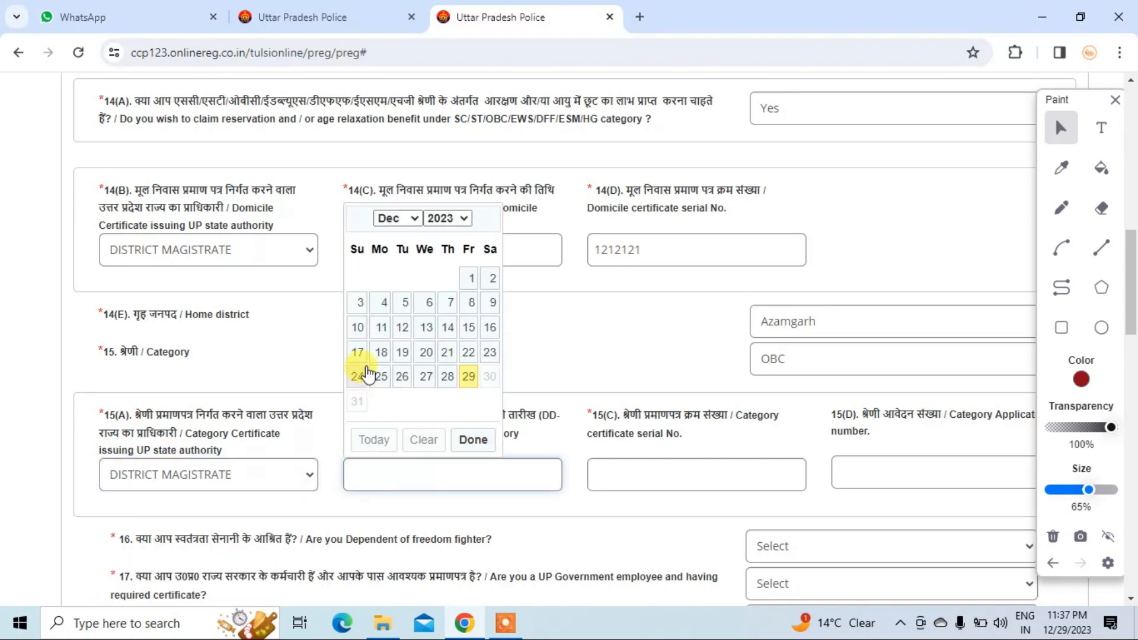
{"action": "left_click", "coordinate": [384, 303]}
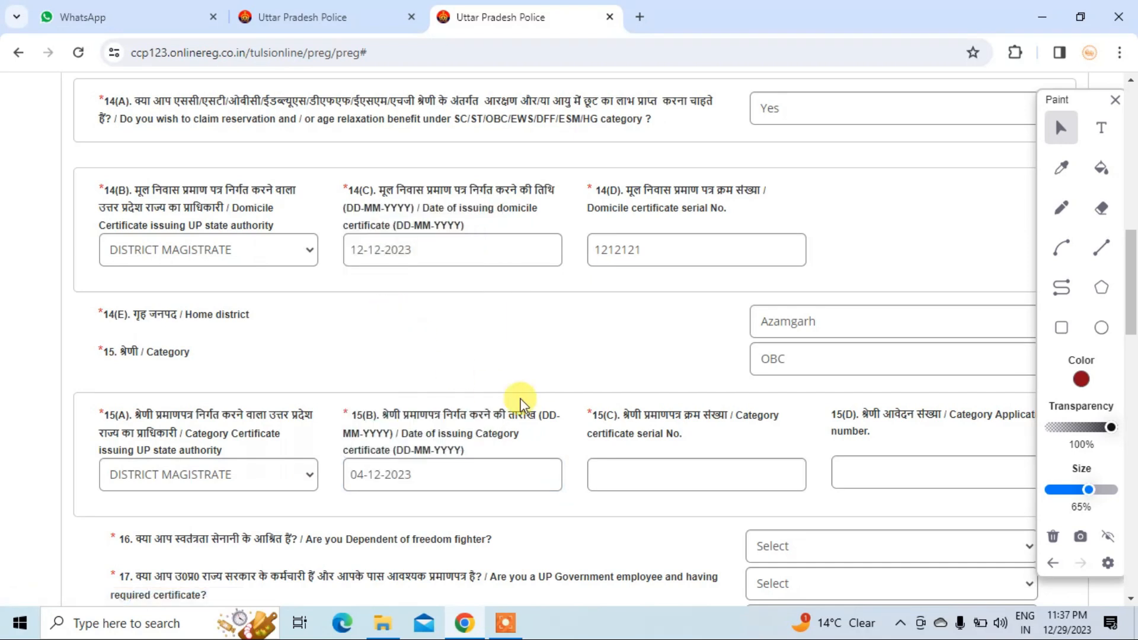
{"action": "left_click", "coordinate": [669, 475]}
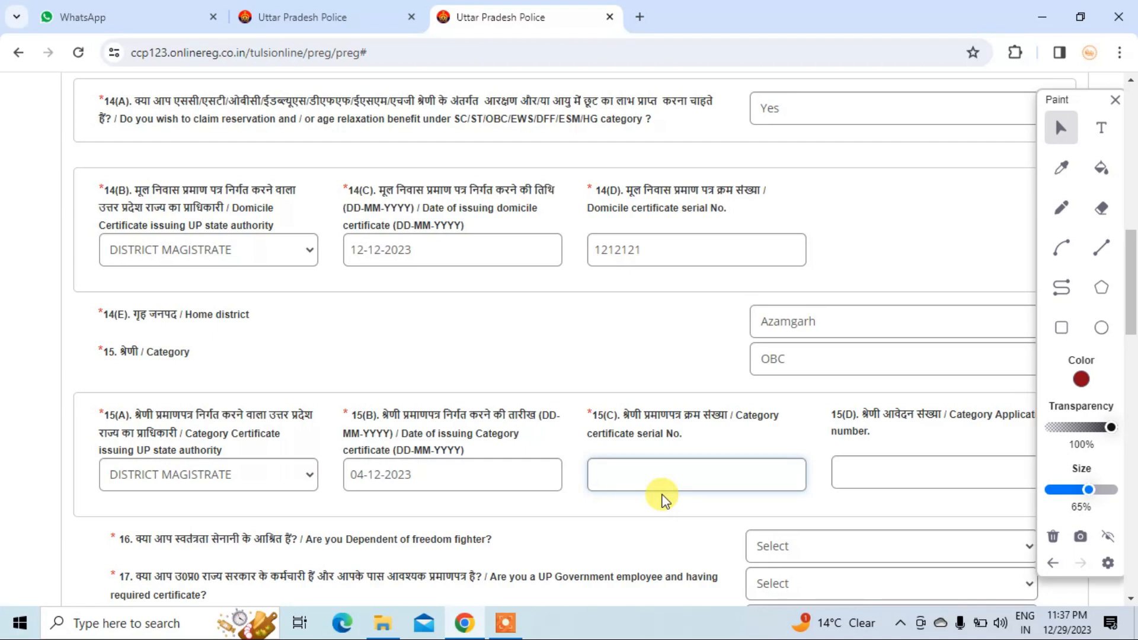
{"action": "type", "text": "1221"}
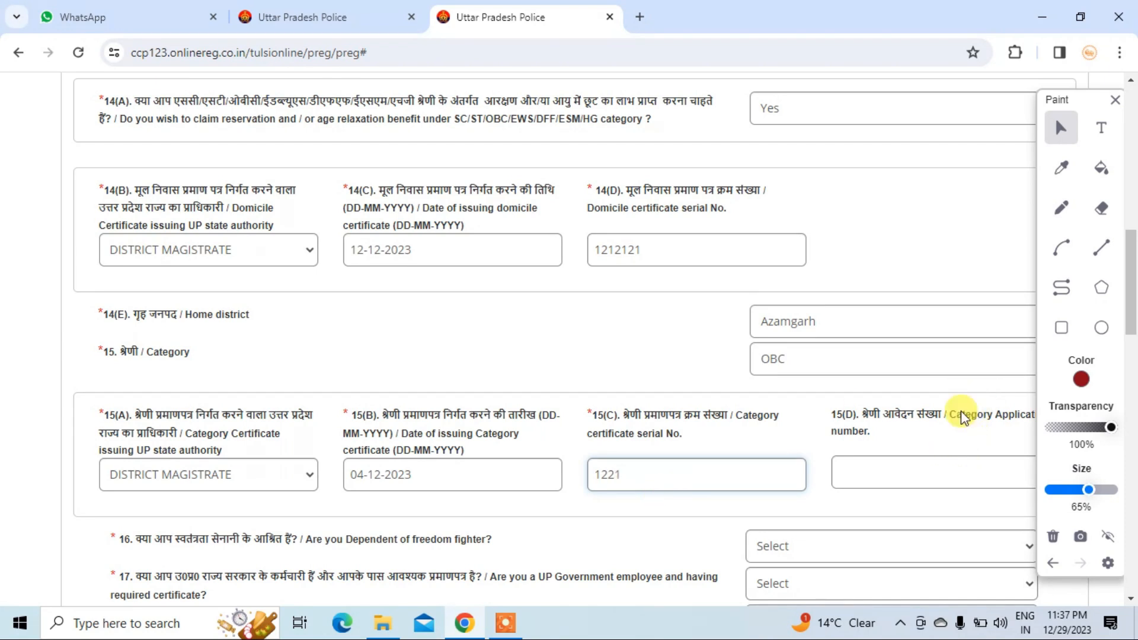
{"action": "left_click", "coordinate": [1115, 99]}
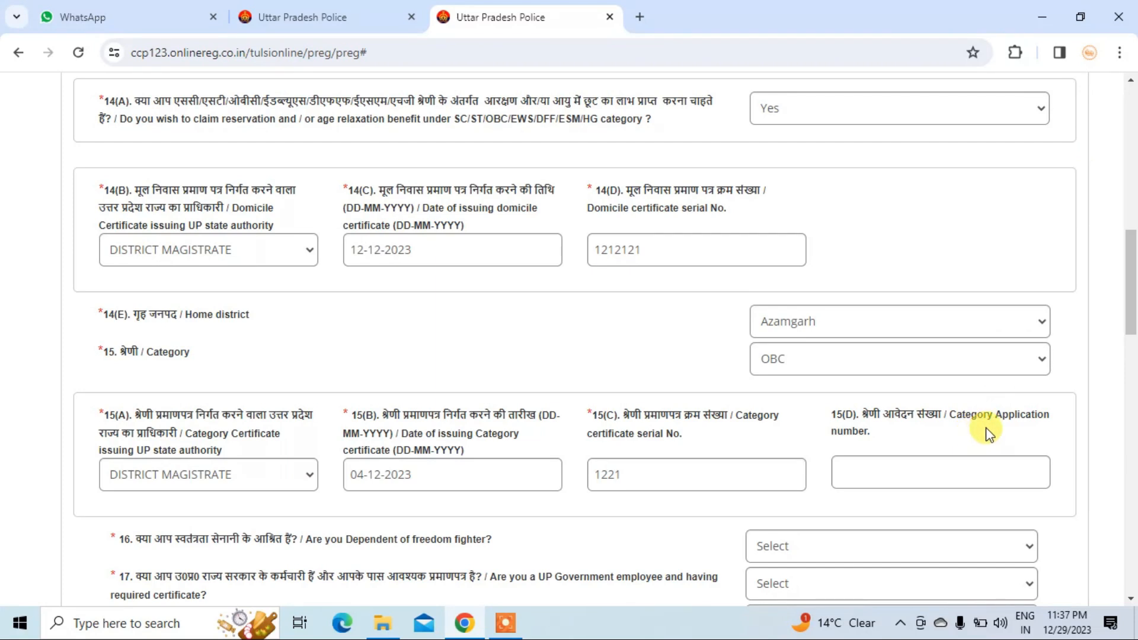
{"action": "left_click", "coordinate": [926, 466]}
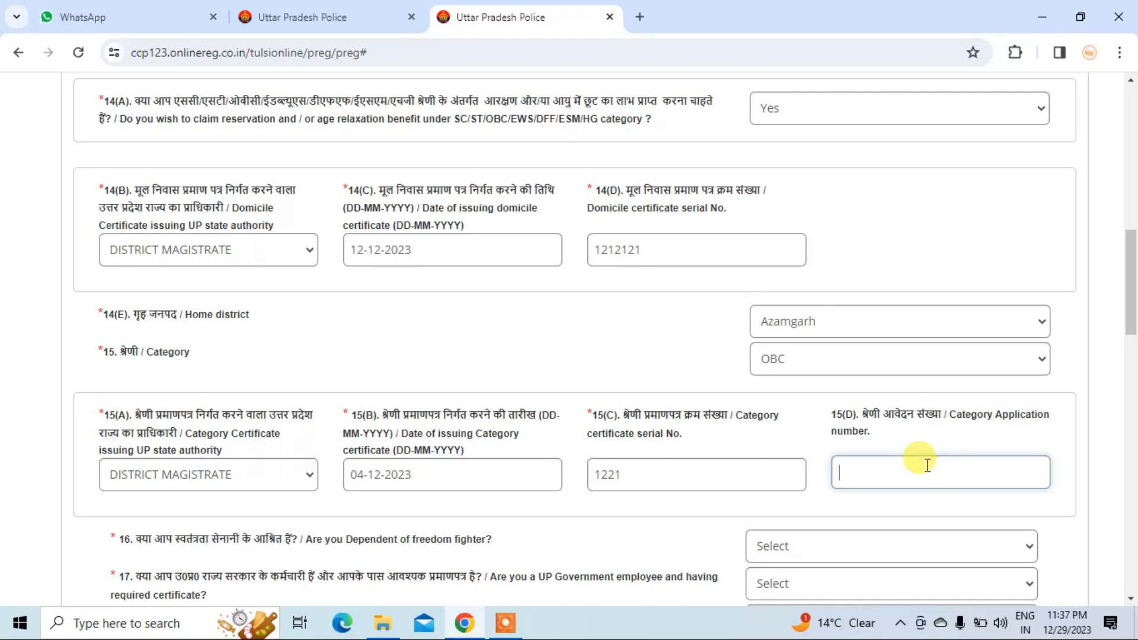
{"action": "type", "text": "3232"}
{"action": "scroll", "coordinate": [925, 474], "scroll_direction": "down", "scroll_amount": 3}
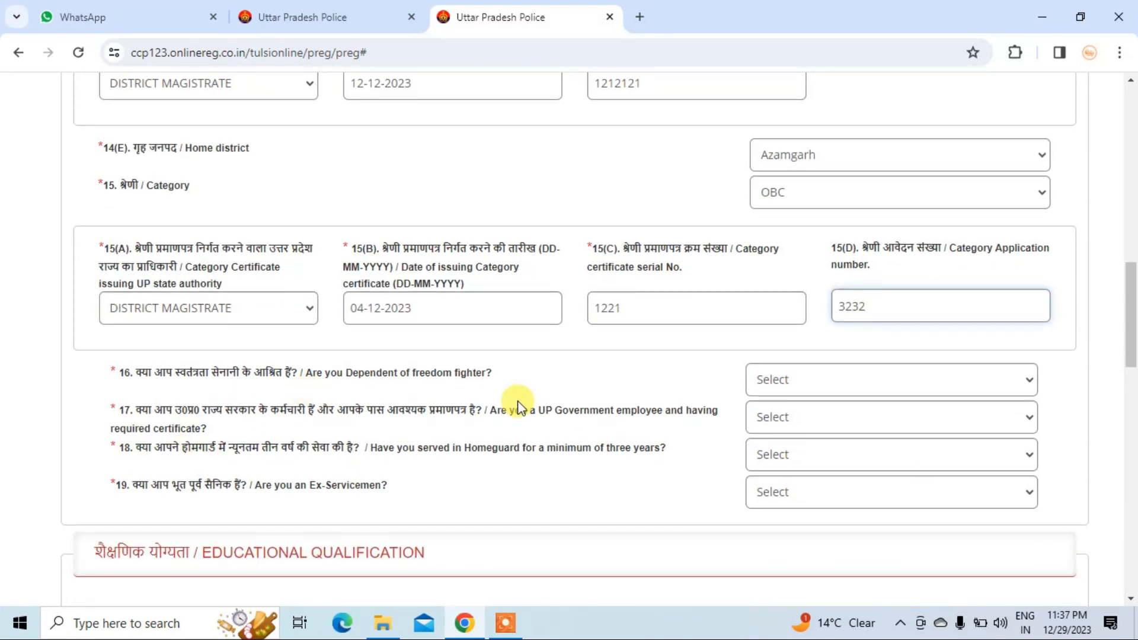
- Answer No to the freedom fighter, UP government employee, Homeguard and ex-serviceman questions
{"action": "left_click", "coordinate": [831, 377]}
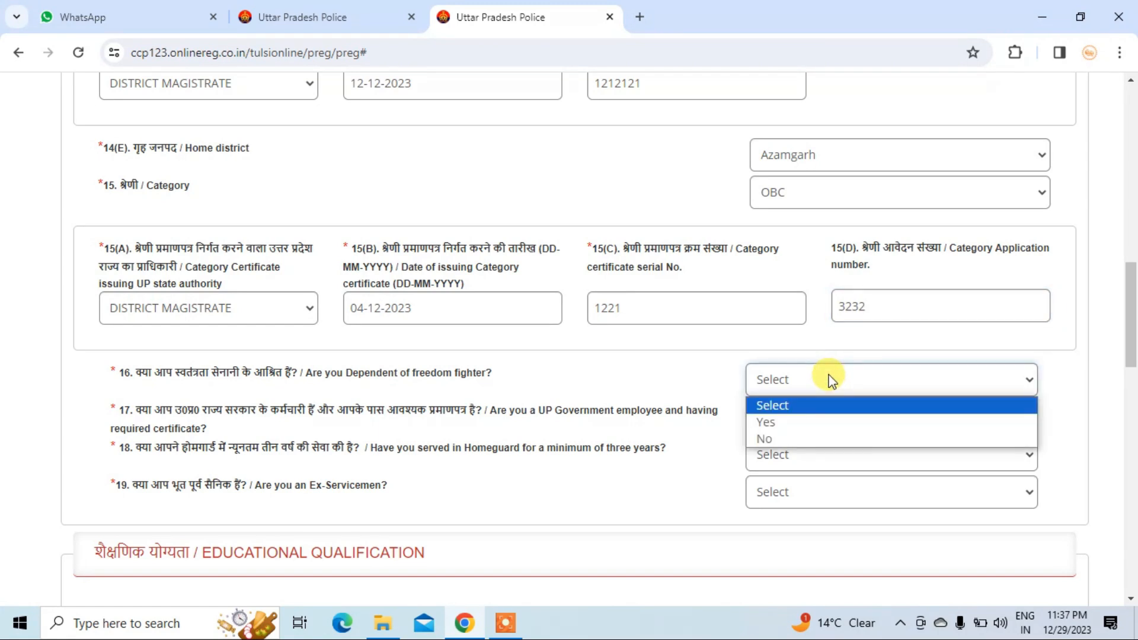
{"action": "key", "text": "Down"}
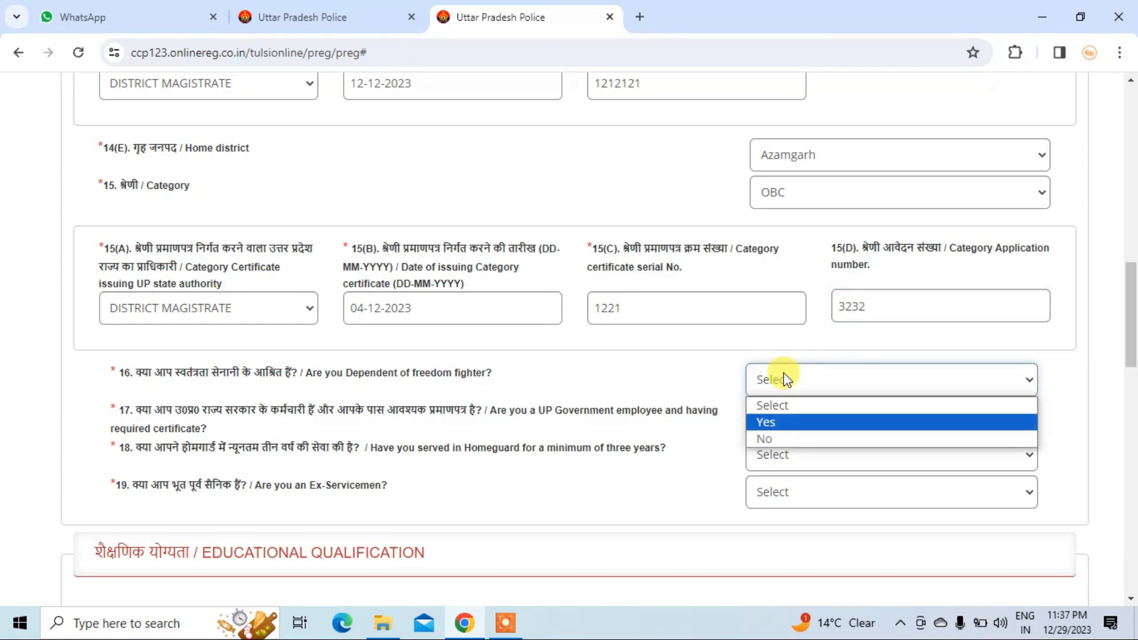
{"action": "left_click", "coordinate": [771, 438]}
{"action": "left_click", "coordinate": [786, 422]}
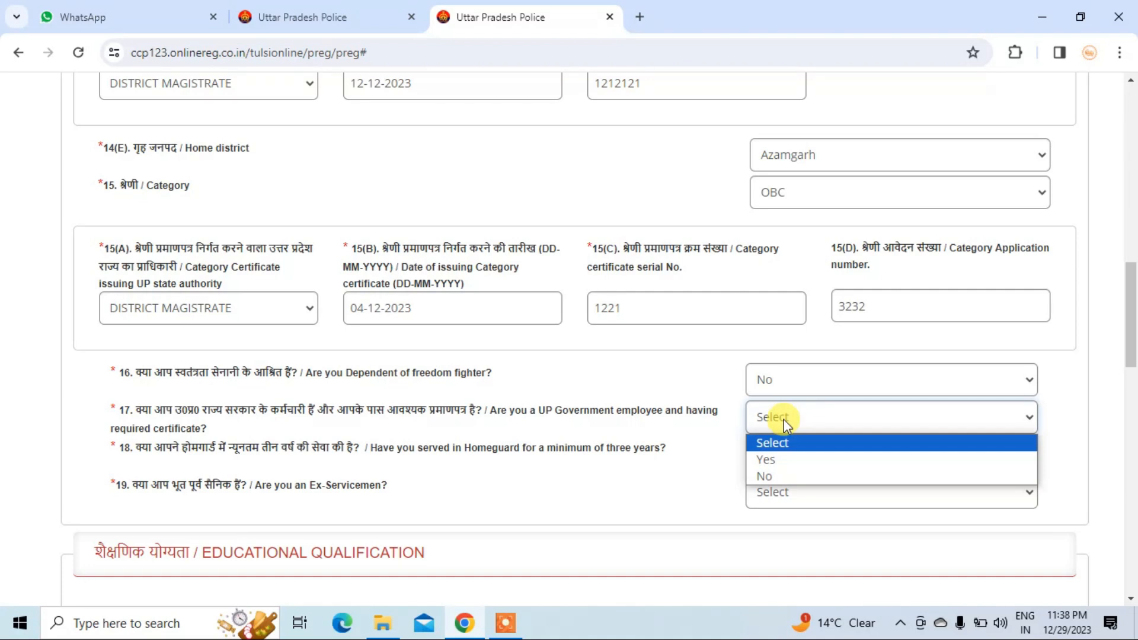
{"action": "left_click", "coordinate": [762, 474]}
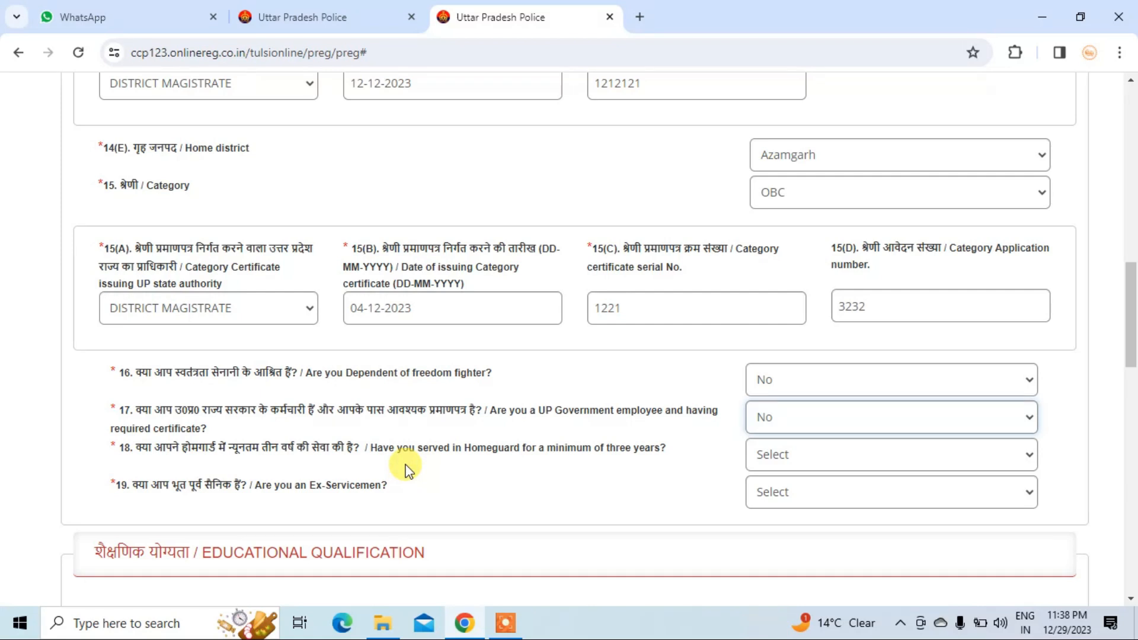
{"action": "left_click", "coordinate": [784, 461]}
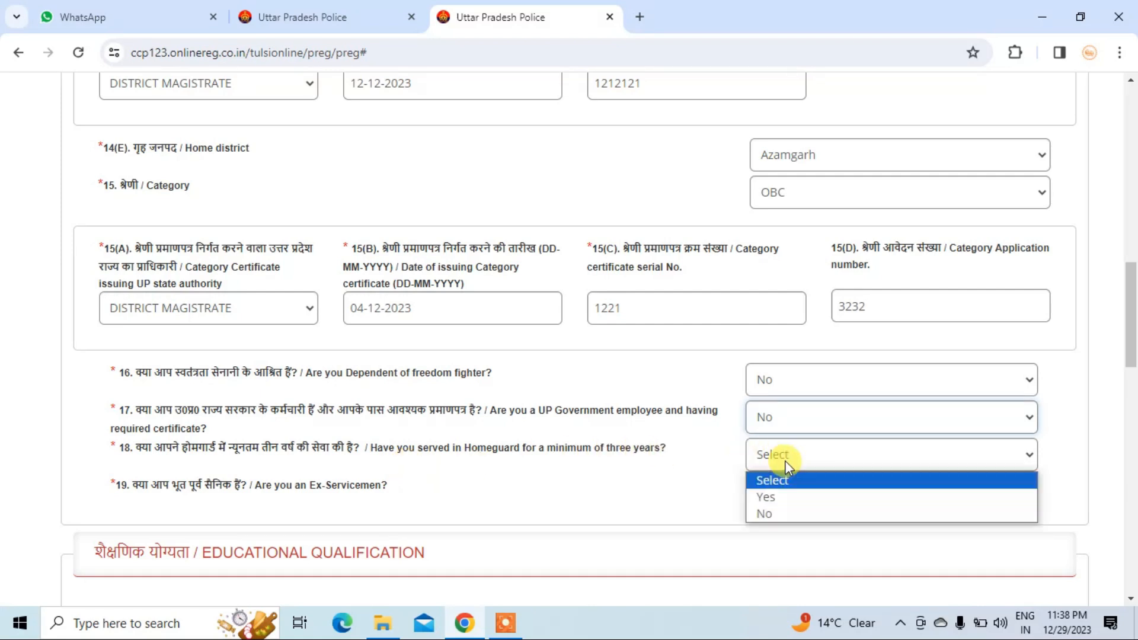
{"action": "left_click", "coordinate": [768, 515]}
{"action": "scroll", "coordinate": [772, 507], "scroll_direction": "down", "scroll_amount": 1}
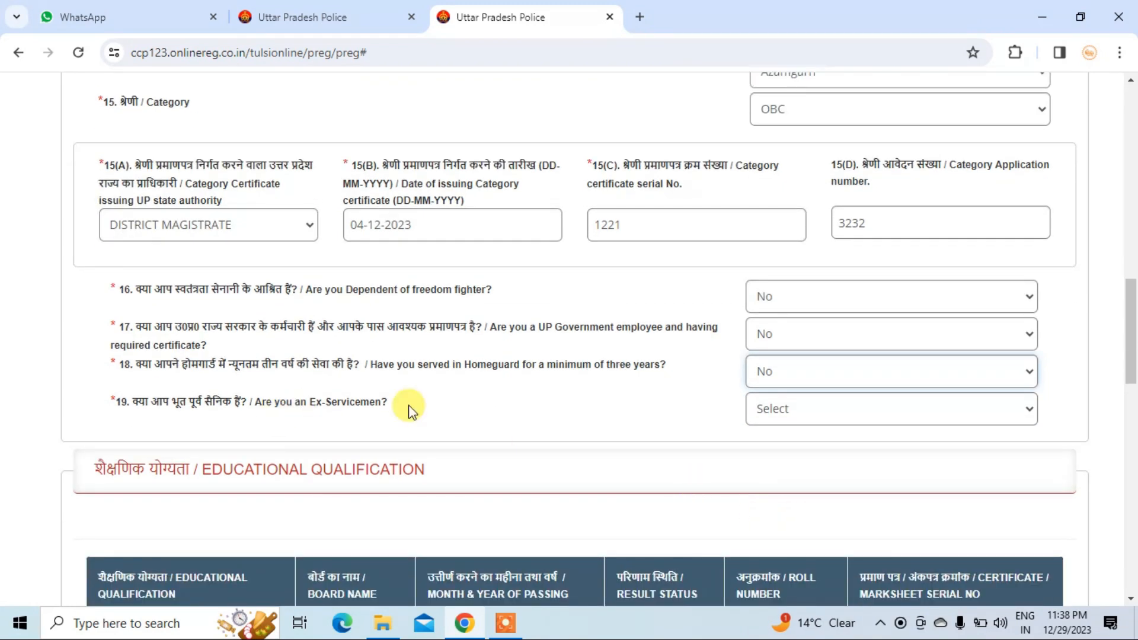
{"action": "left_click", "coordinate": [882, 409]}
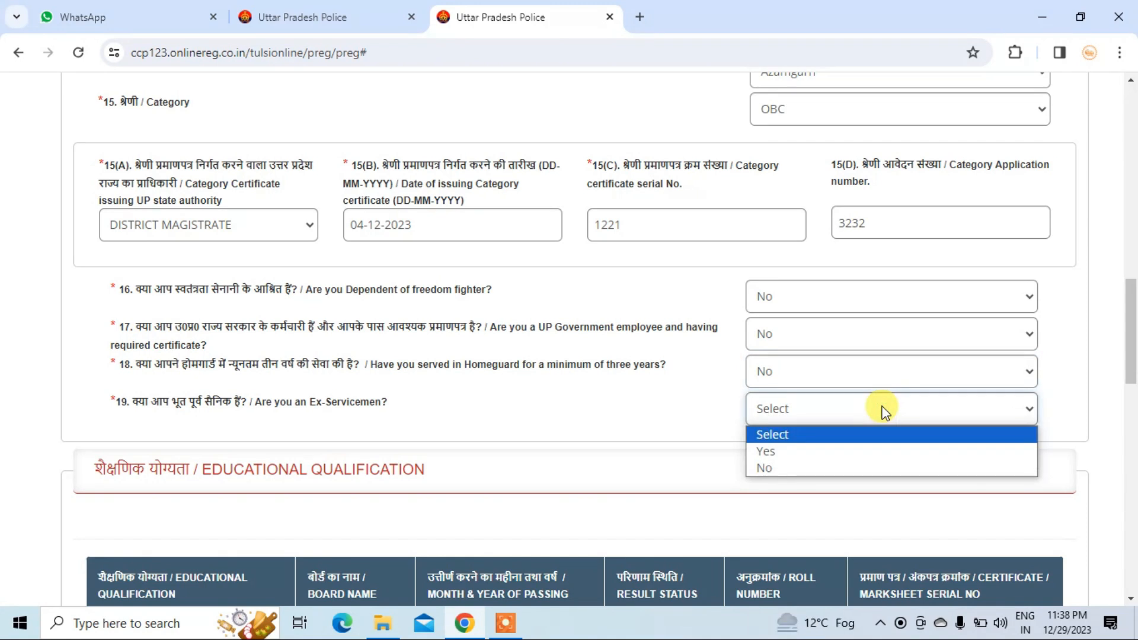
{"action": "left_click", "coordinate": [783, 465]}
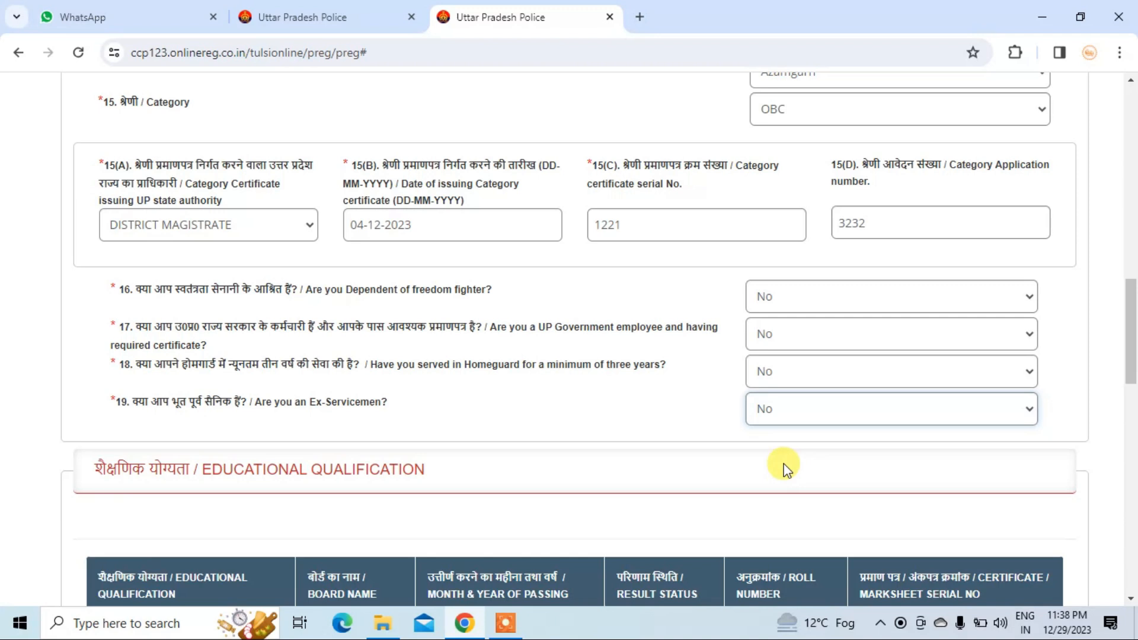
{"action": "scroll", "coordinate": [782, 463], "scroll_direction": "down", "scroll_amount": 5}
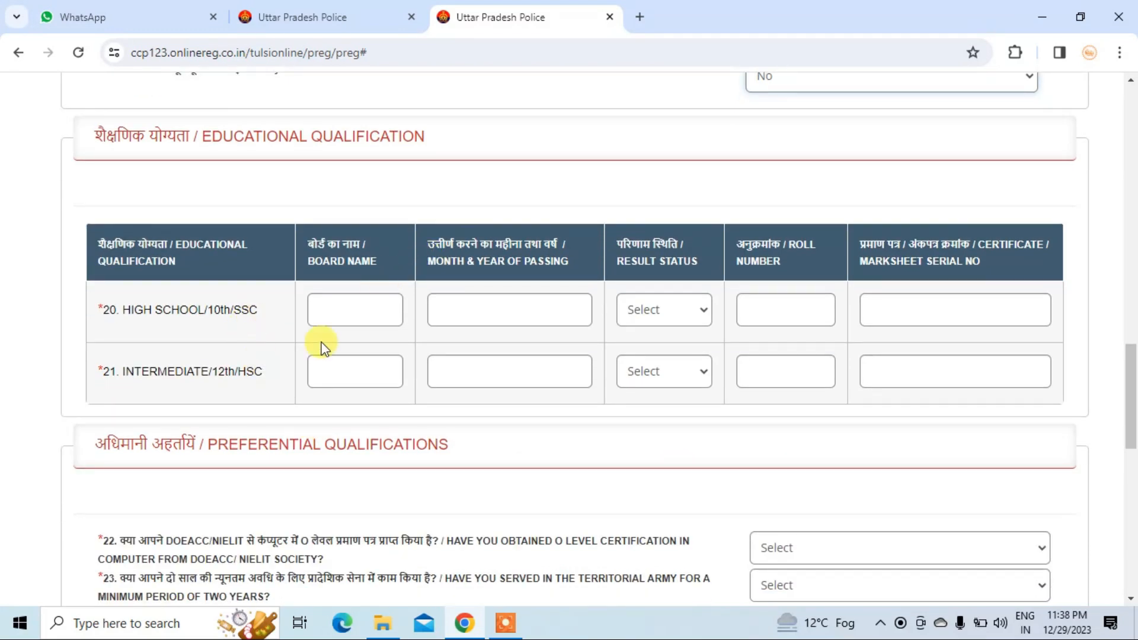
- Set the High School passing month and year to 03-2020
{"action": "left_click", "coordinate": [372, 314]}
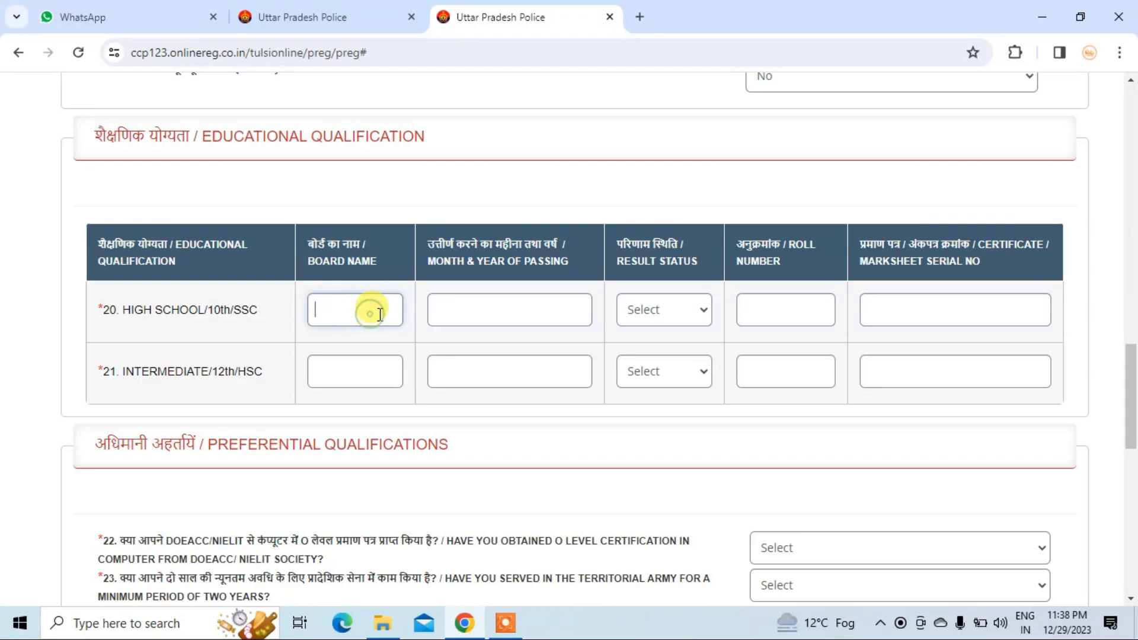
{"action": "left_click", "coordinate": [508, 313]}
{"action": "left_click", "coordinate": [813, 303]}
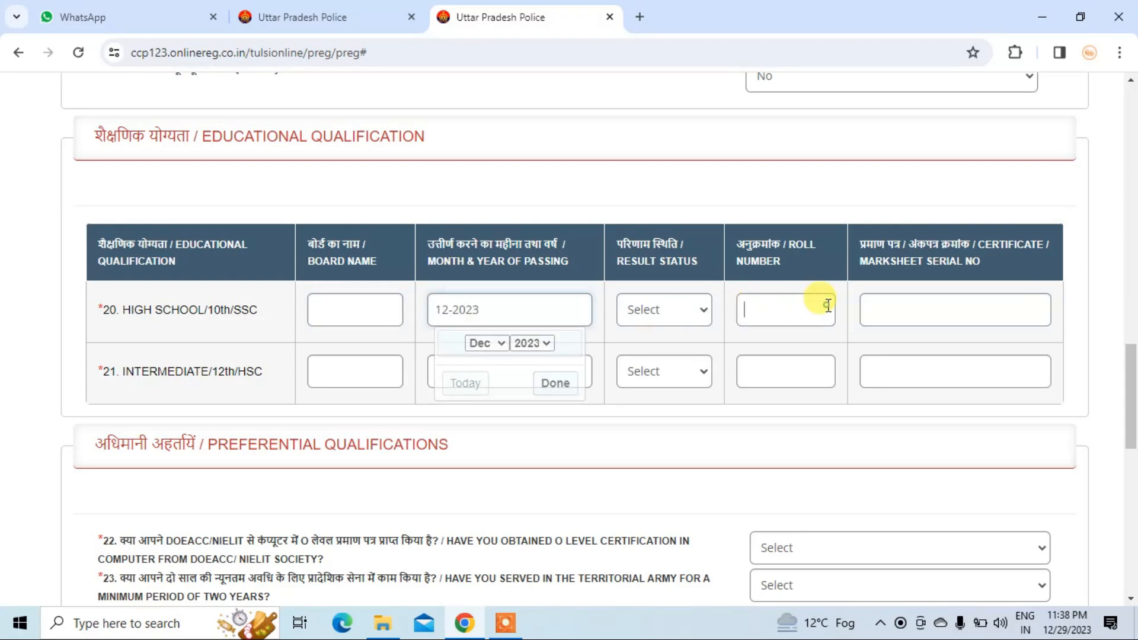
{"action": "left_click", "coordinate": [925, 309]}
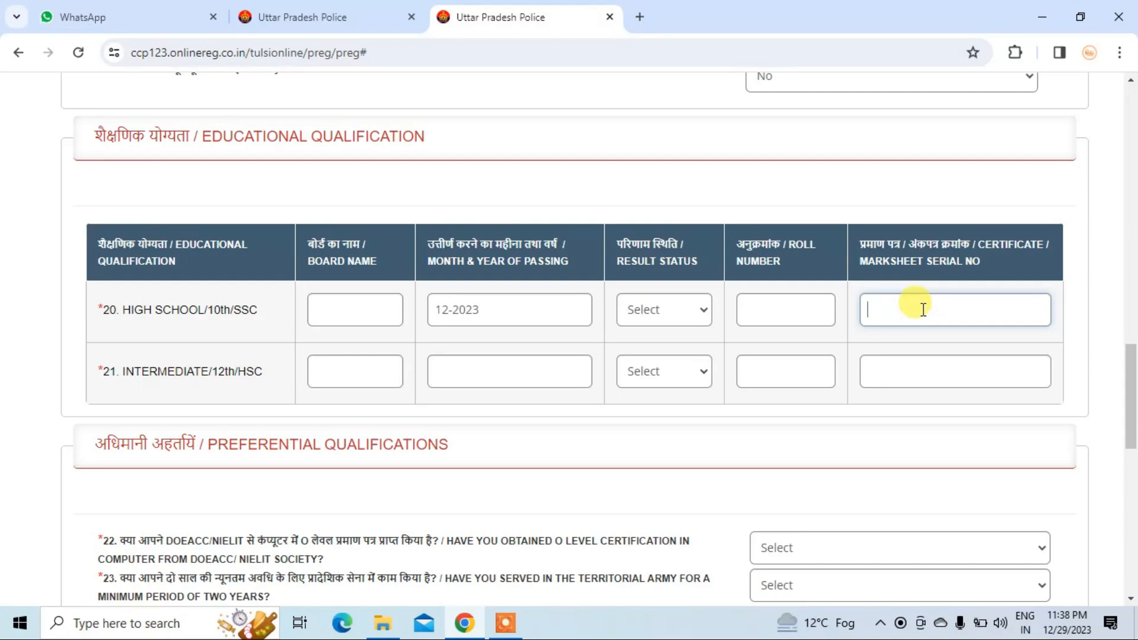
{"action": "left_click", "coordinate": [352, 306]}
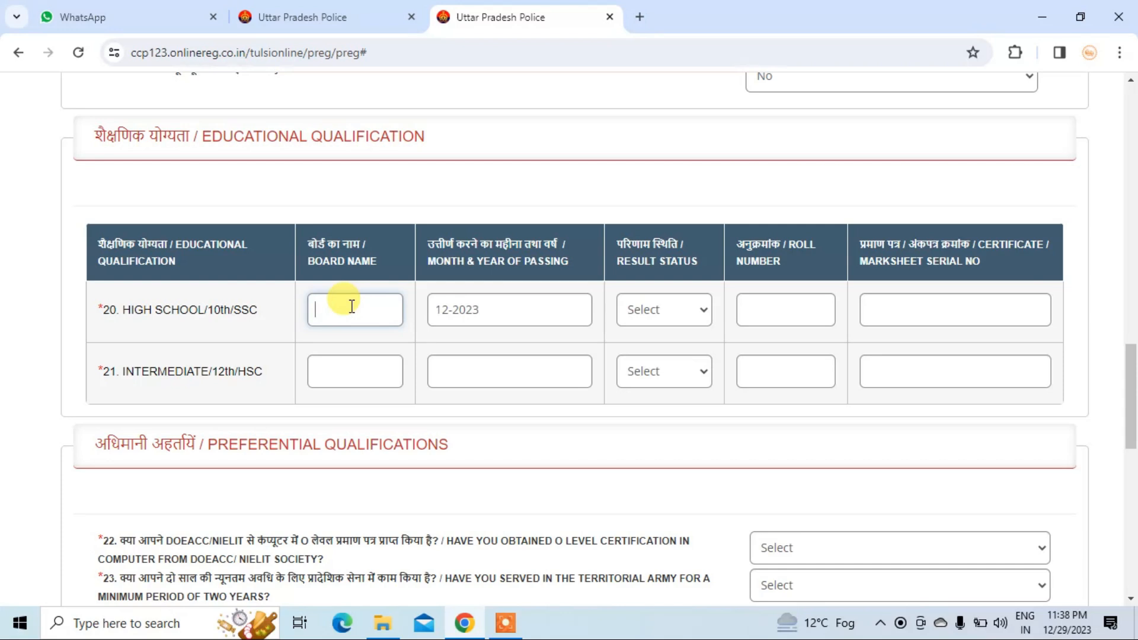
{"action": "left_click", "coordinate": [477, 307]}
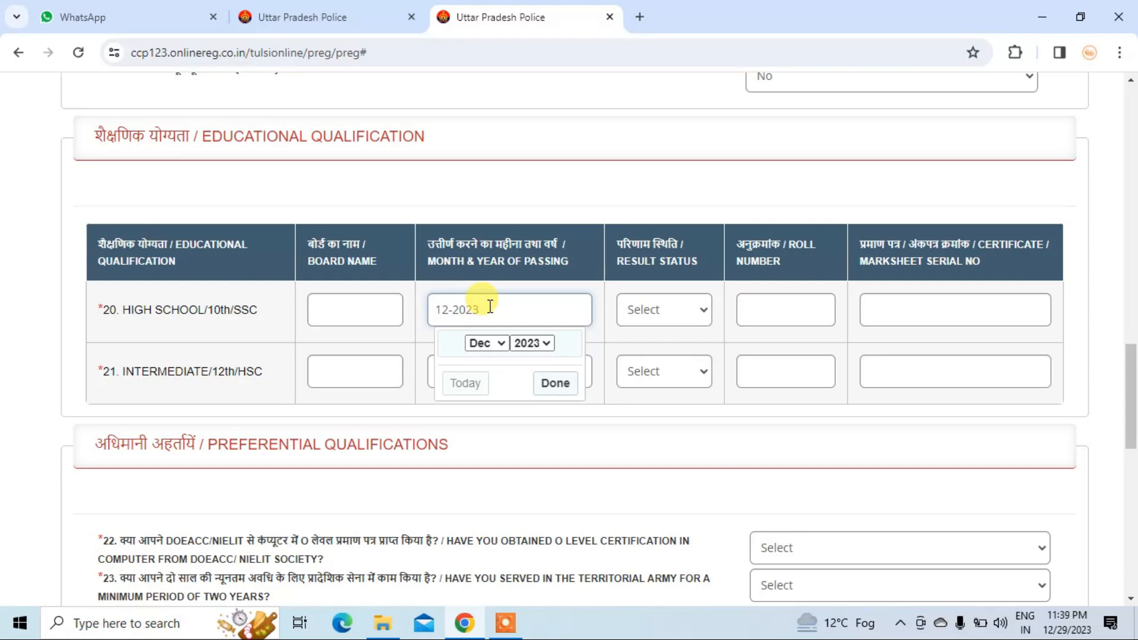
{"action": "left_click", "coordinate": [475, 343]}
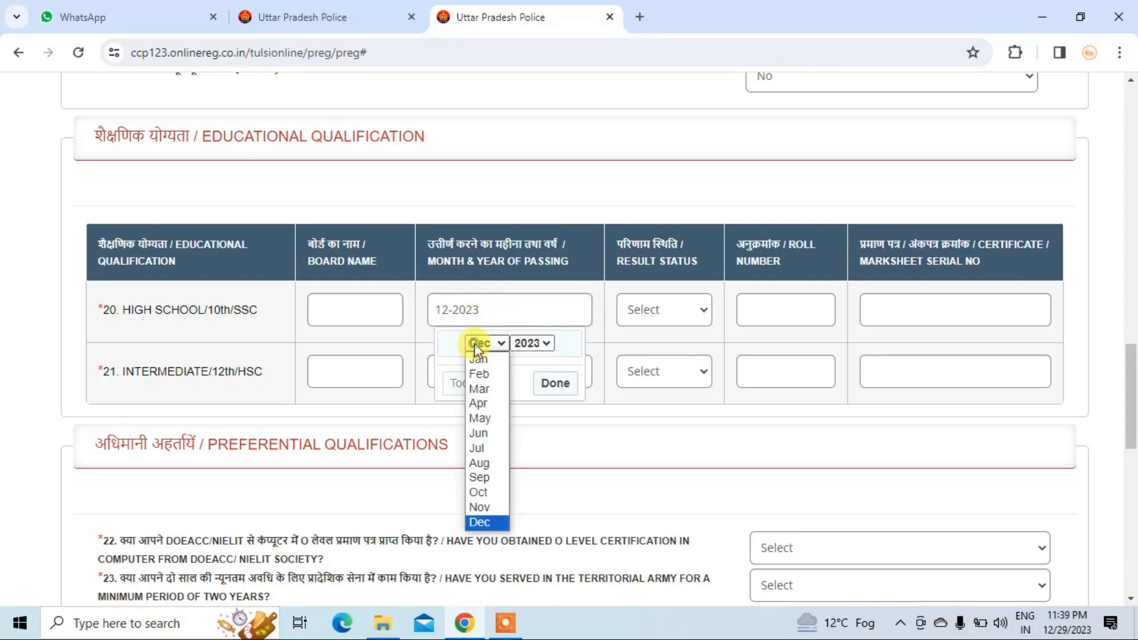
{"action": "left_click", "coordinate": [472, 389]}
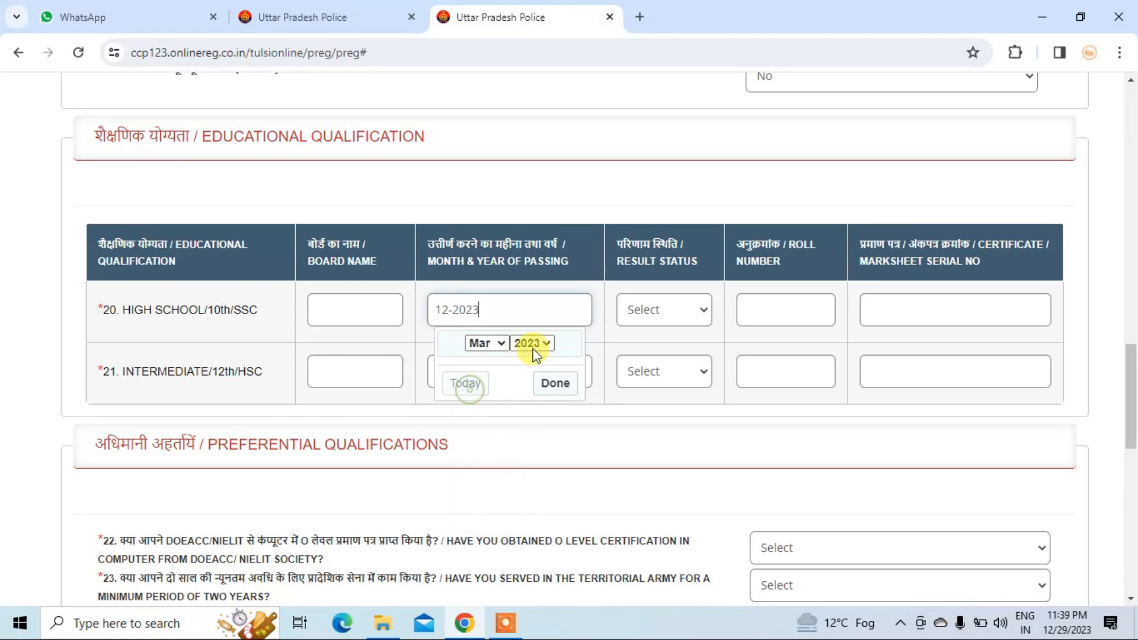
{"action": "left_click", "coordinate": [534, 347]}
{"action": "left_click", "coordinate": [514, 286]}
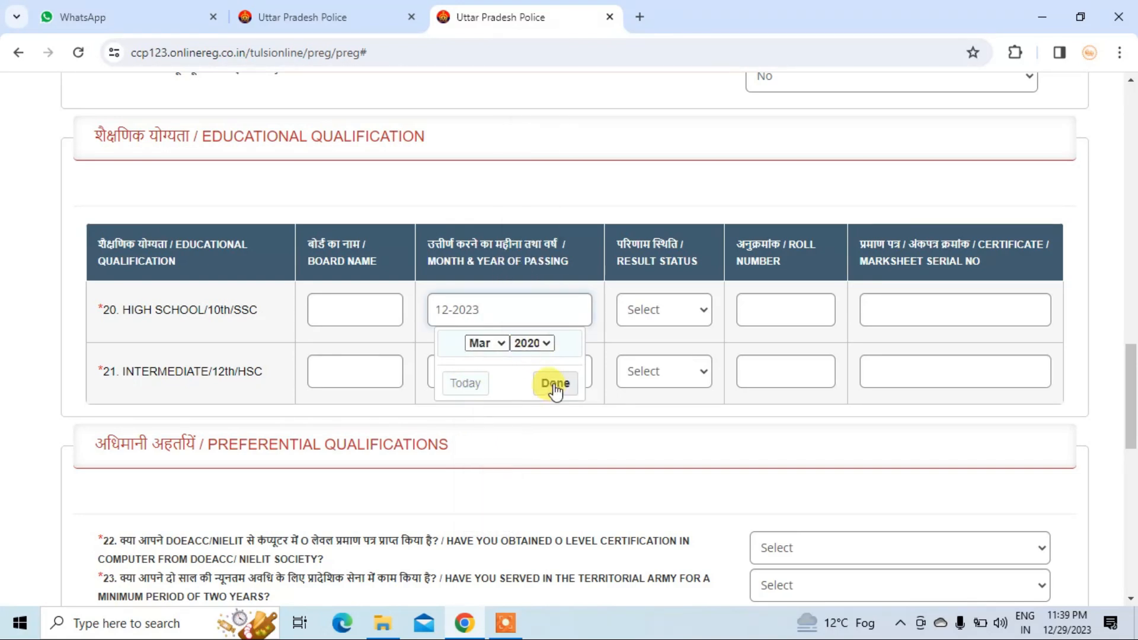
{"action": "left_click", "coordinate": [555, 384]}
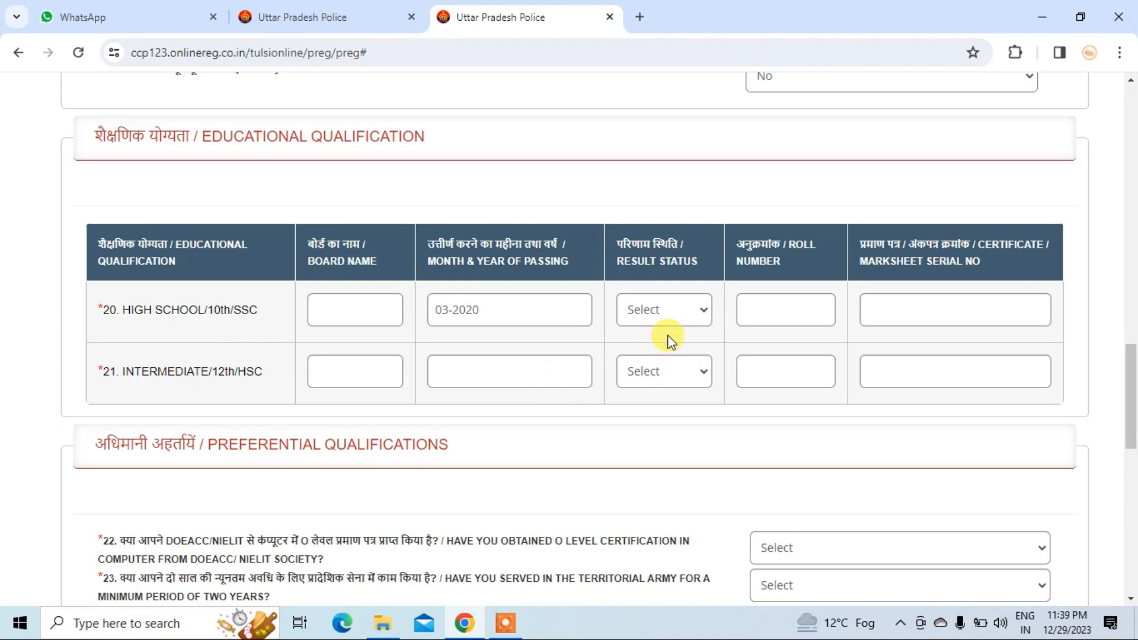
- Mark High School as PASS with roll number 122 and certificate serial 1233
{"action": "left_click", "coordinate": [679, 312]}
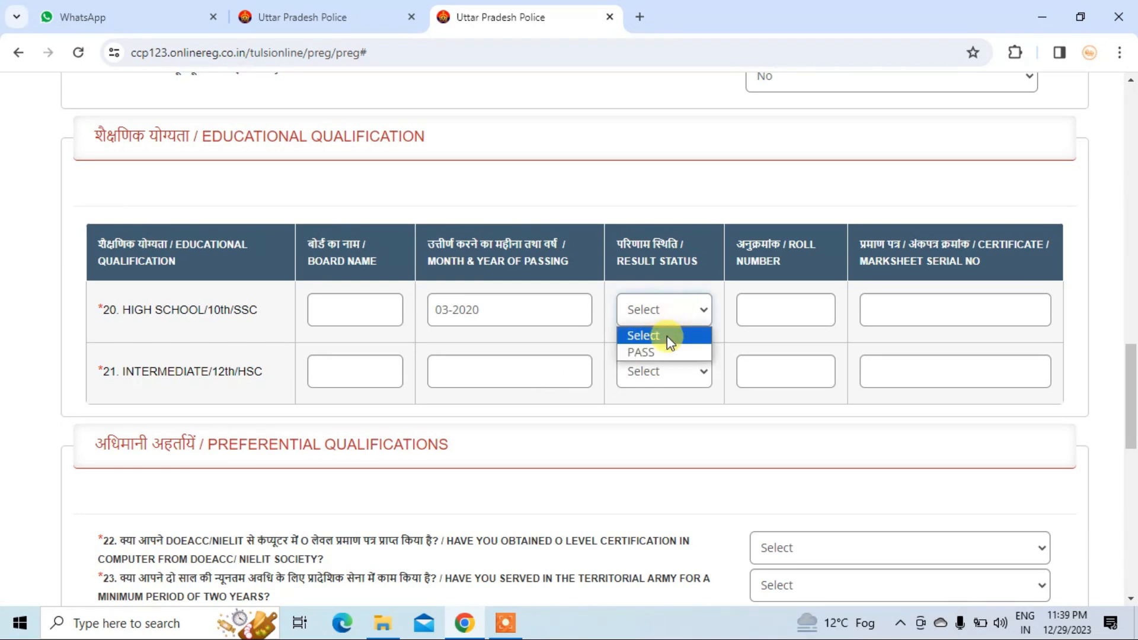
{"action": "left_click", "coordinate": [660, 354]}
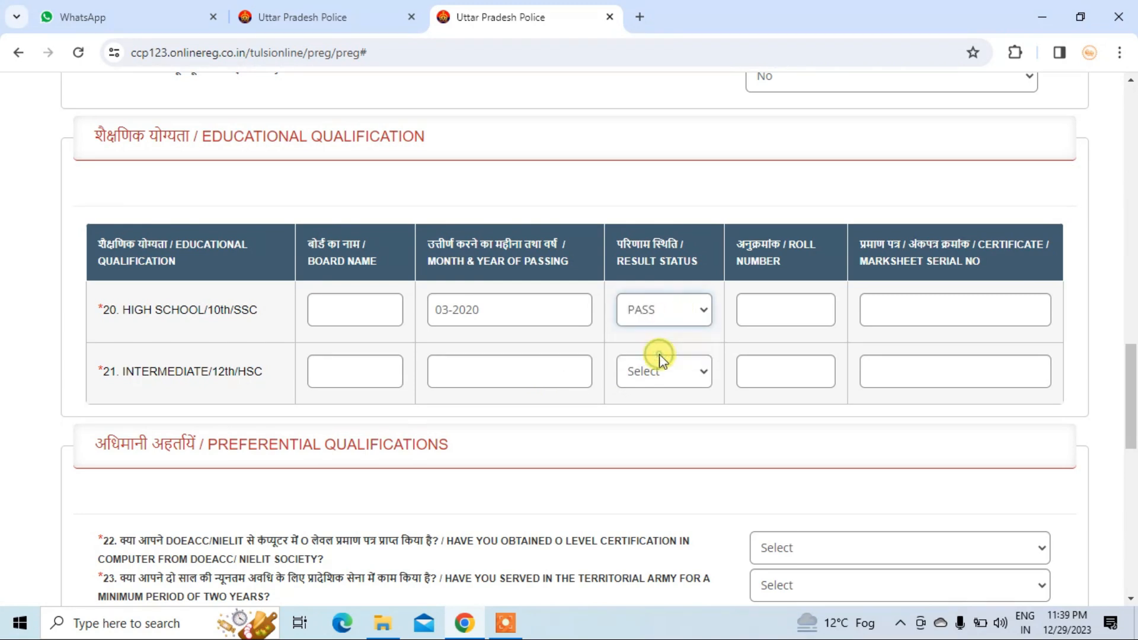
{"action": "left_click", "coordinate": [765, 311]}
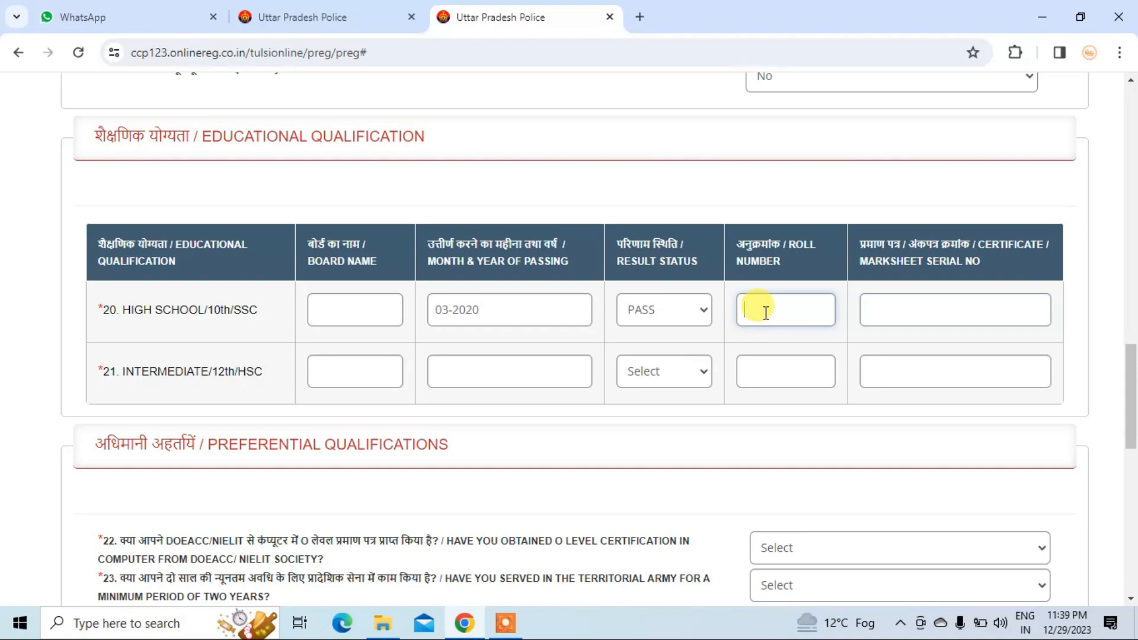
{"action": "type", "text": "122"}
{"action": "left_click", "coordinate": [936, 316]}
{"action": "type", "text": "1233"}
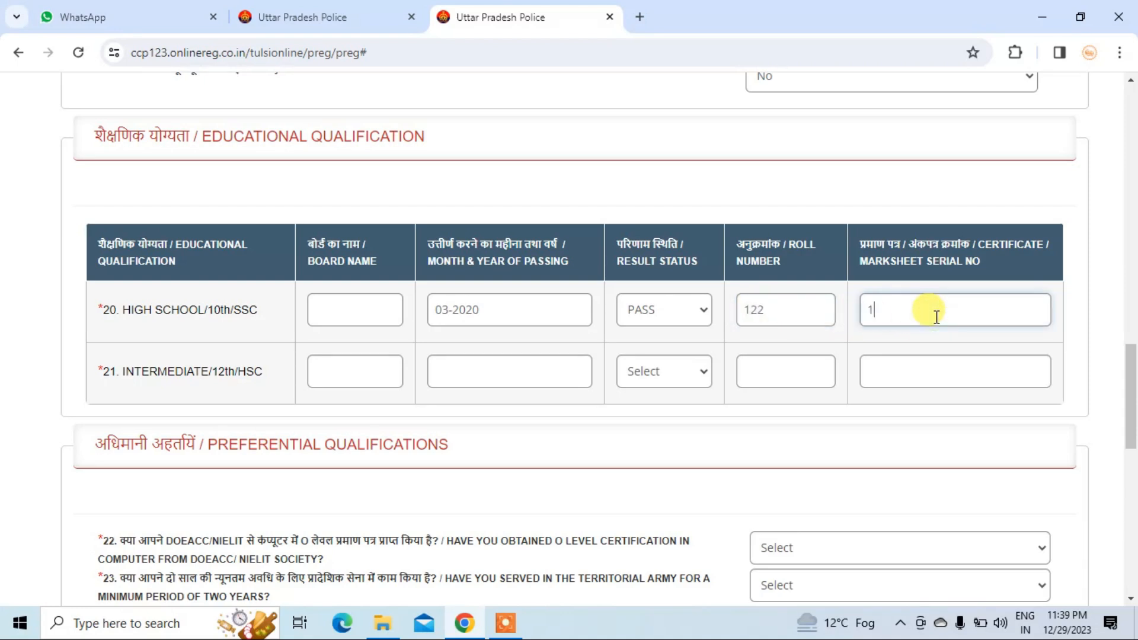
- Fill the Intermediate row: 12-2022, PASS, roll number 321, marksheet serial 121212
{"action": "left_click", "coordinate": [327, 368]}
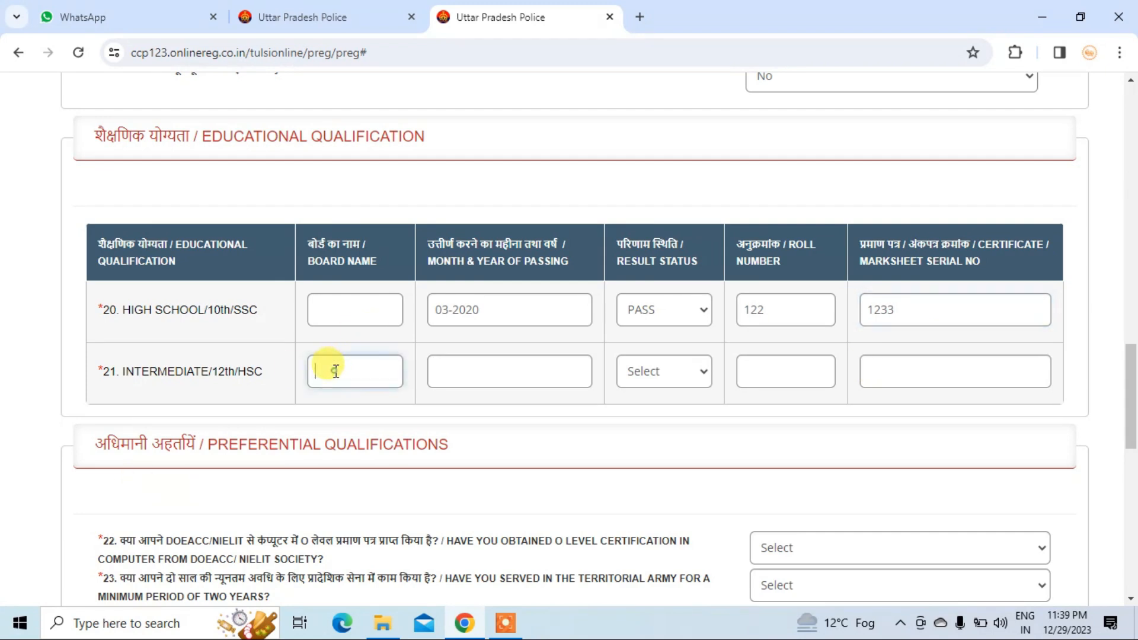
{"action": "scroll", "coordinate": [335, 344], "scroll_direction": "down", "scroll_amount": 1}
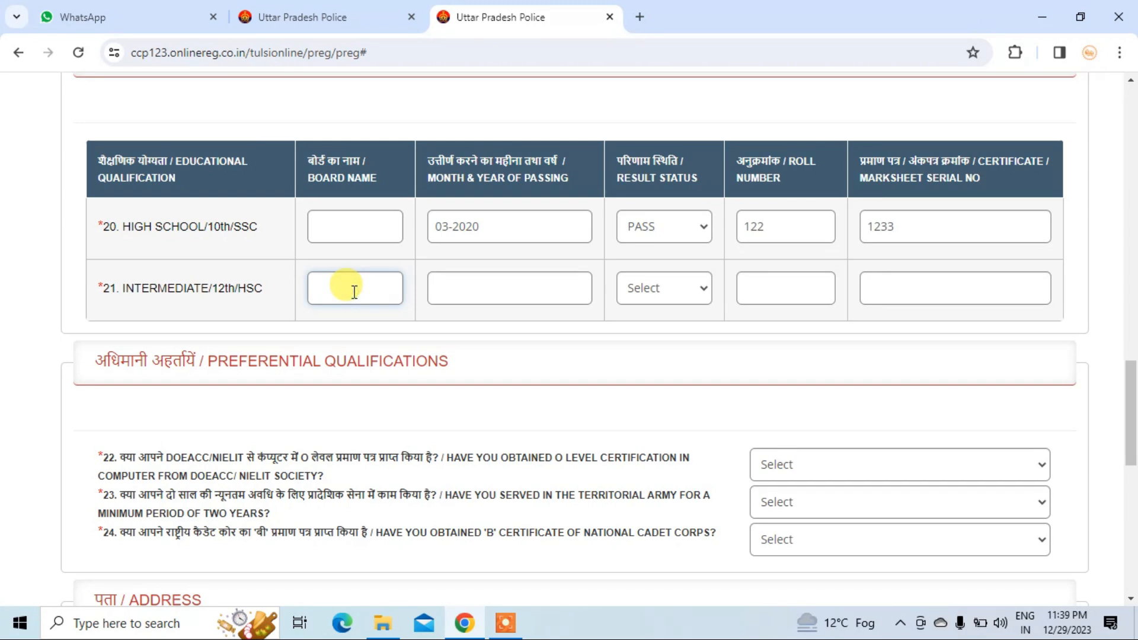
{"action": "left_click", "coordinate": [466, 292]}
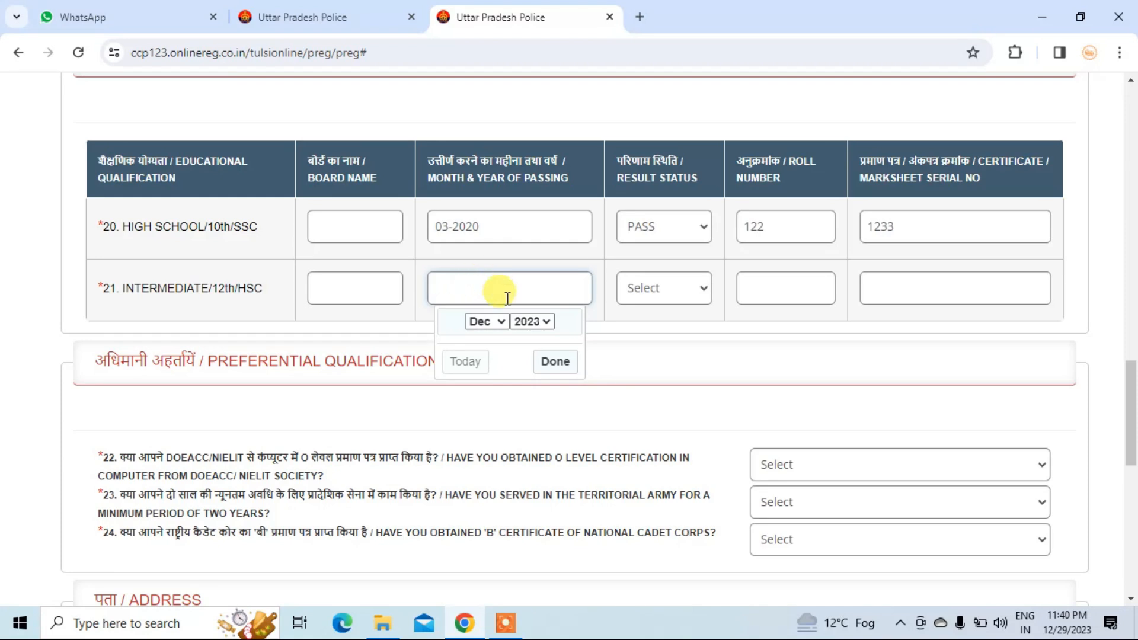
{"action": "left_click", "coordinate": [675, 287]}
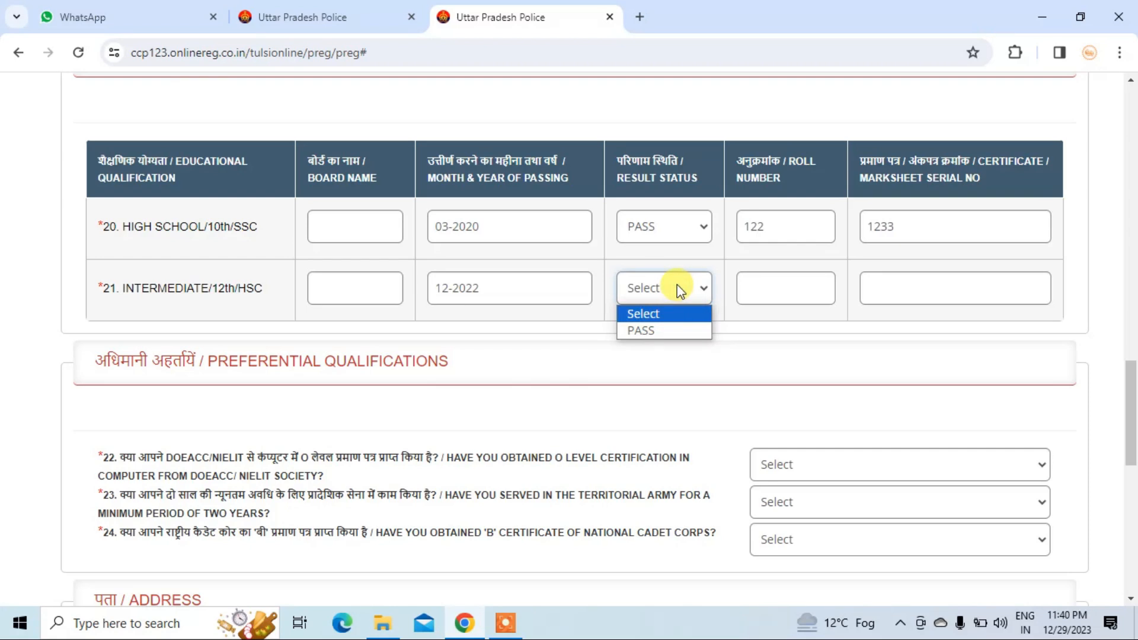
{"action": "left_click", "coordinate": [667, 332]}
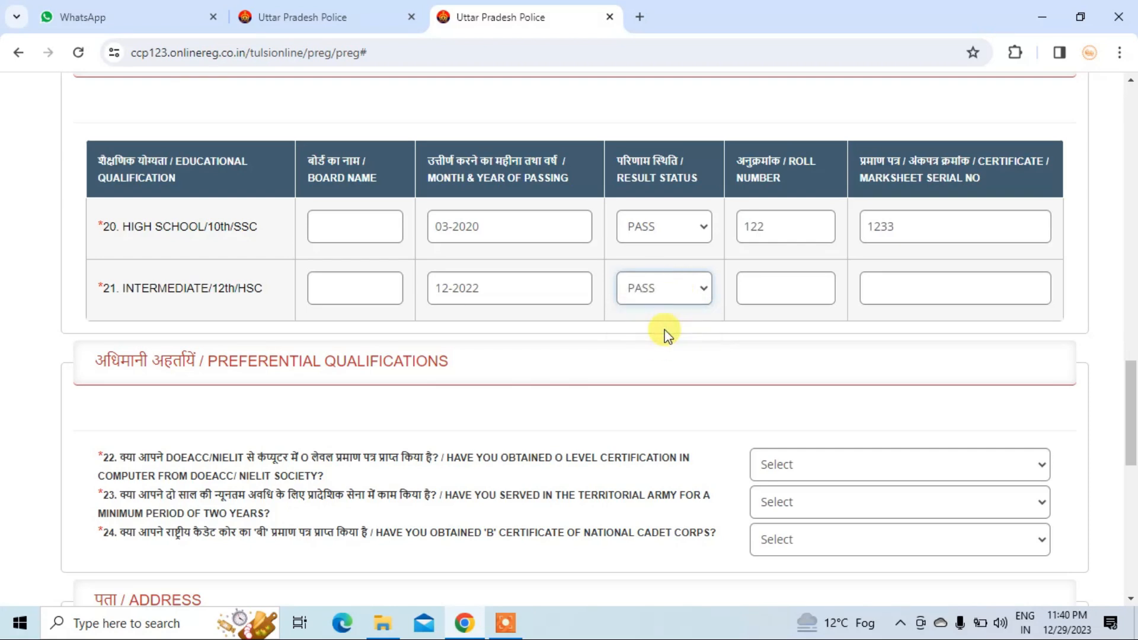
{"action": "left_click", "coordinate": [773, 294]}
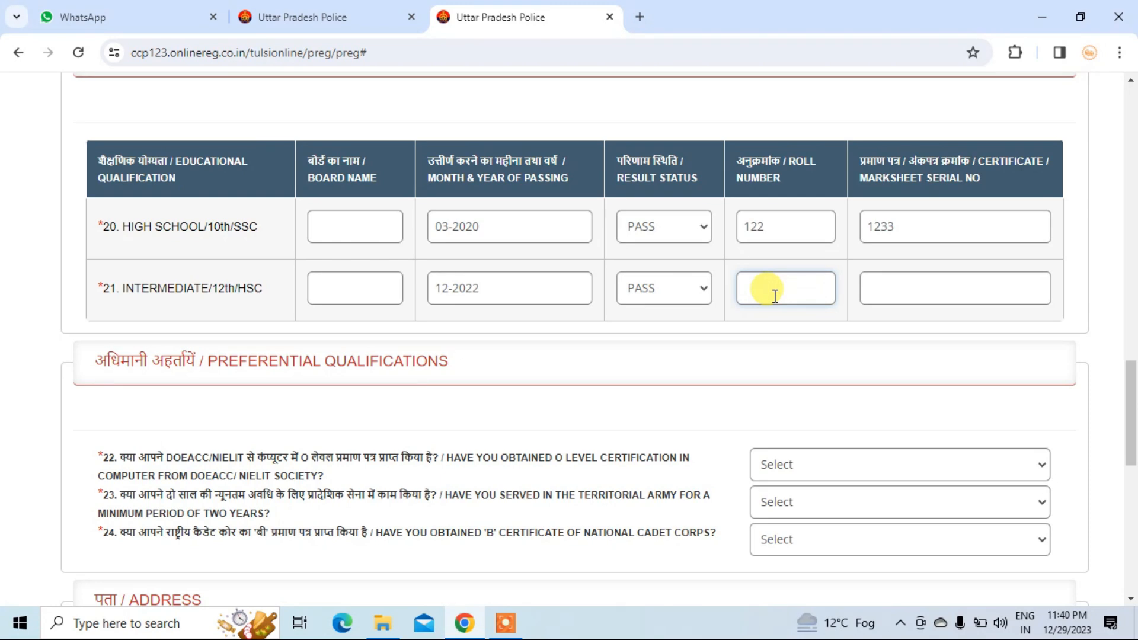
{"action": "type", "text": "321"}
{"action": "left_click", "coordinate": [942, 280]}
{"action": "type", "text": "121212"}
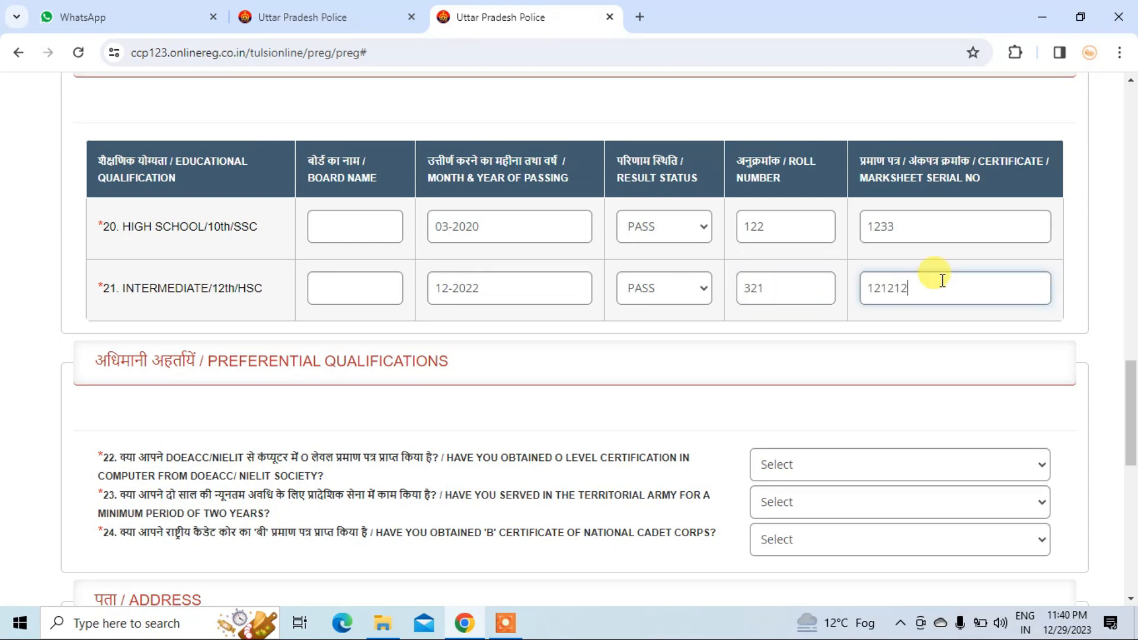
{"action": "scroll", "coordinate": [810, 249], "scroll_direction": "down", "scroll_amount": 4}
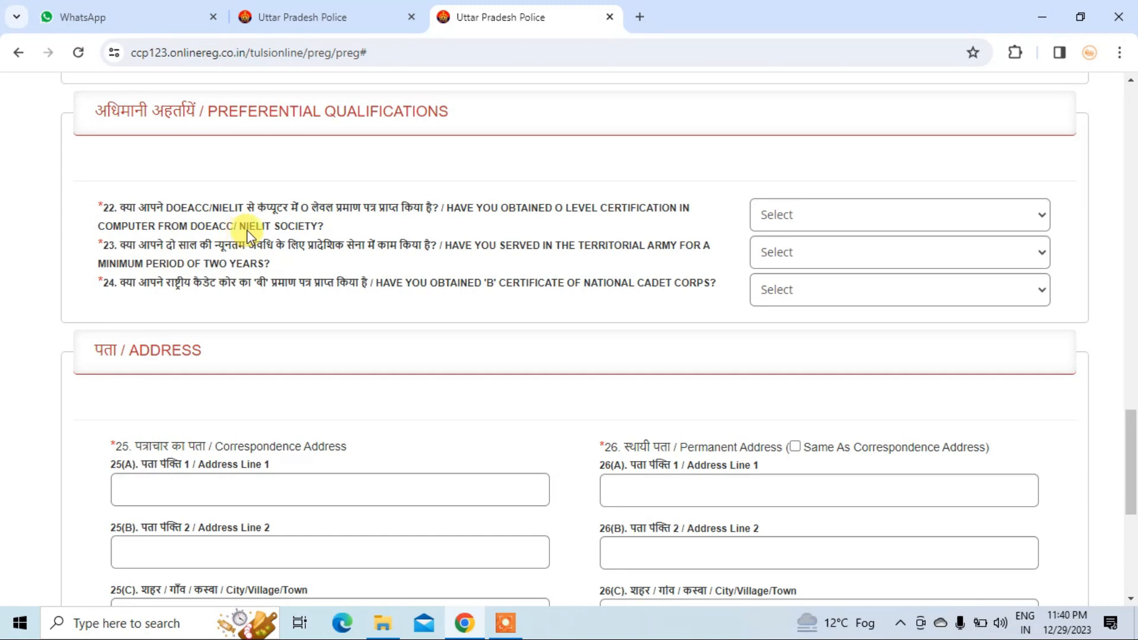
- Answer No to questions 22–24 on O level, Territorial Army and NCC B certificate
{"action": "left_click", "coordinate": [805, 221]}
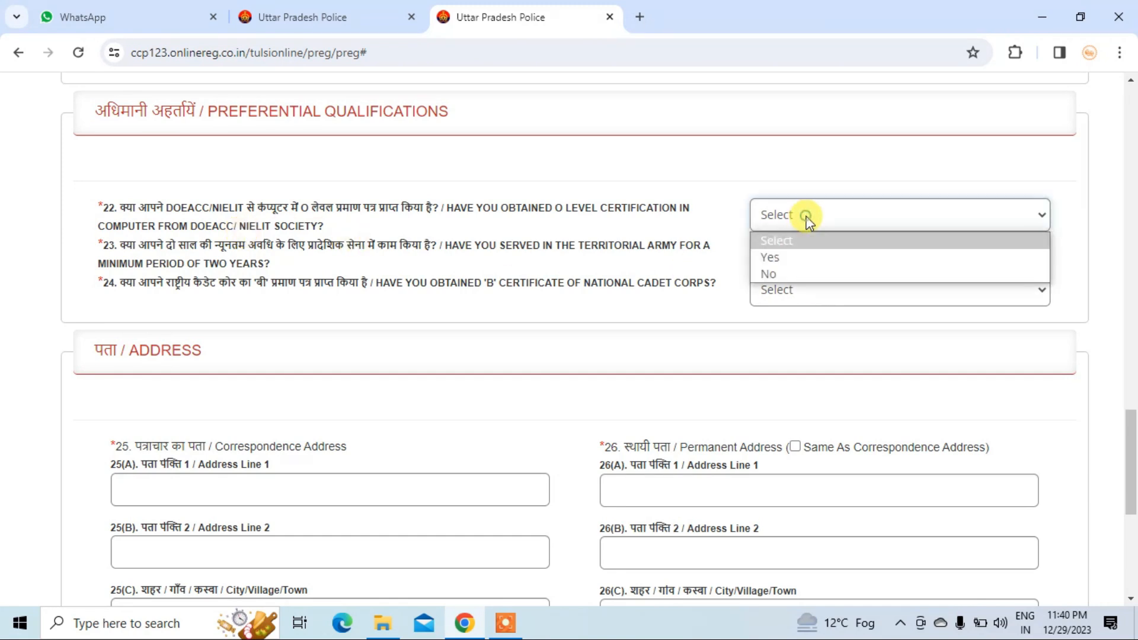
{"action": "left_click", "coordinate": [770, 274]}
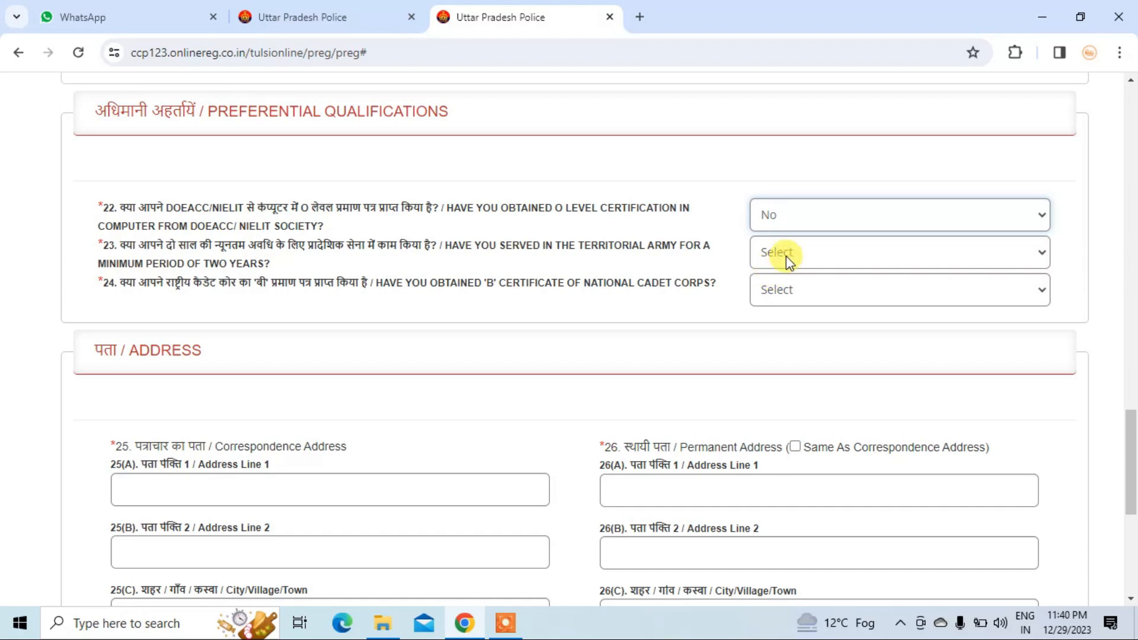
{"action": "left_click", "coordinate": [786, 254]}
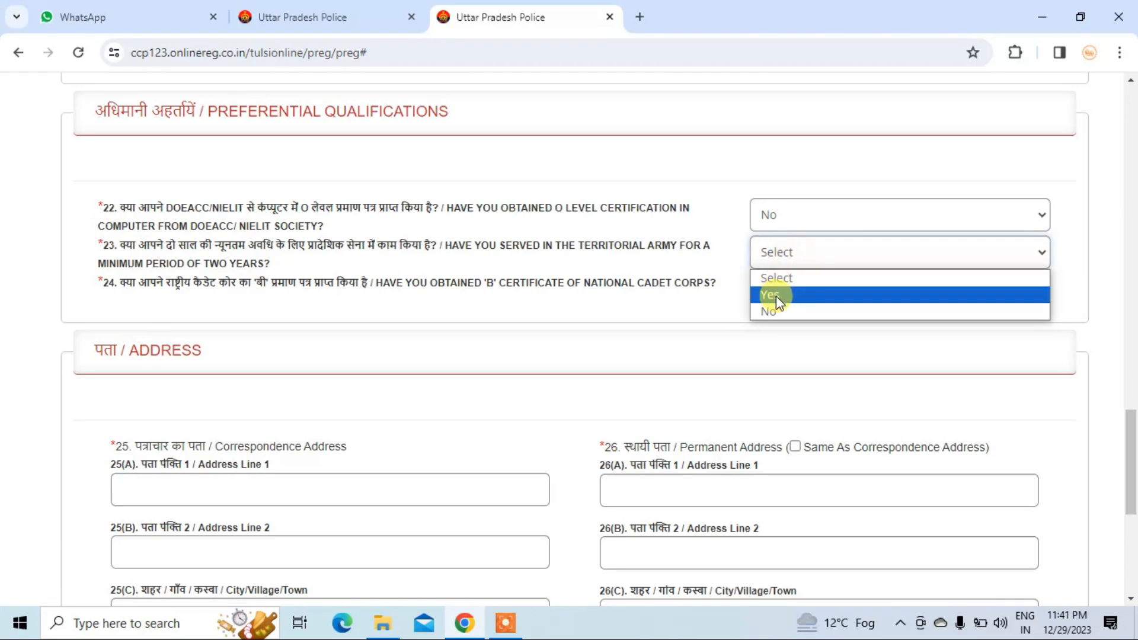
{"action": "left_click", "coordinate": [773, 312]}
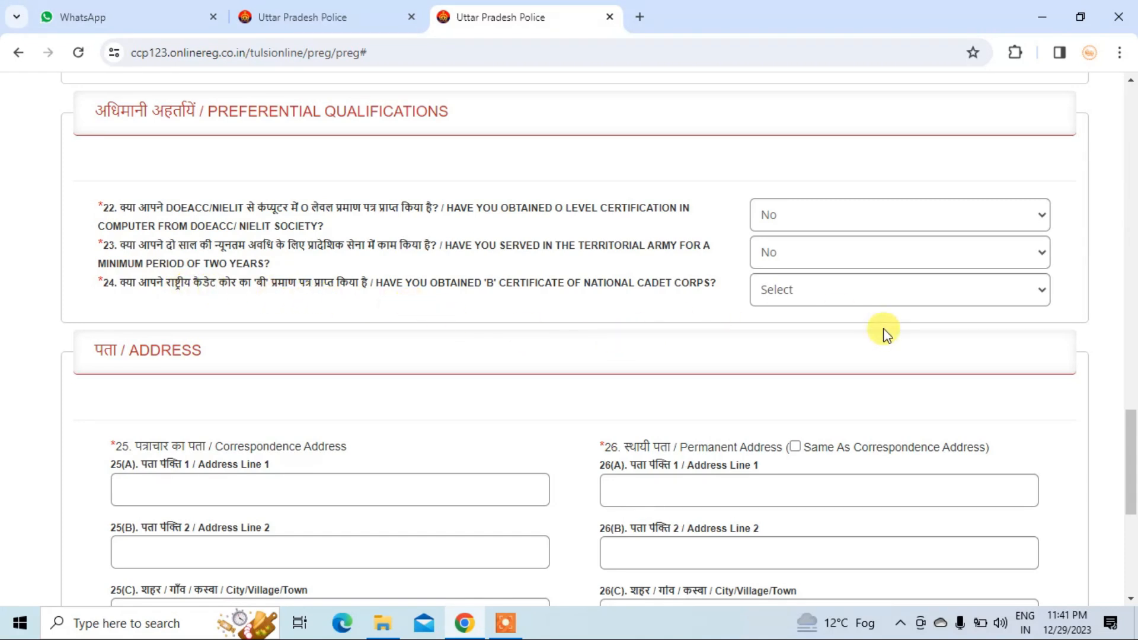
{"action": "left_click", "coordinate": [862, 295]}
{"action": "left_click", "coordinate": [794, 350]}
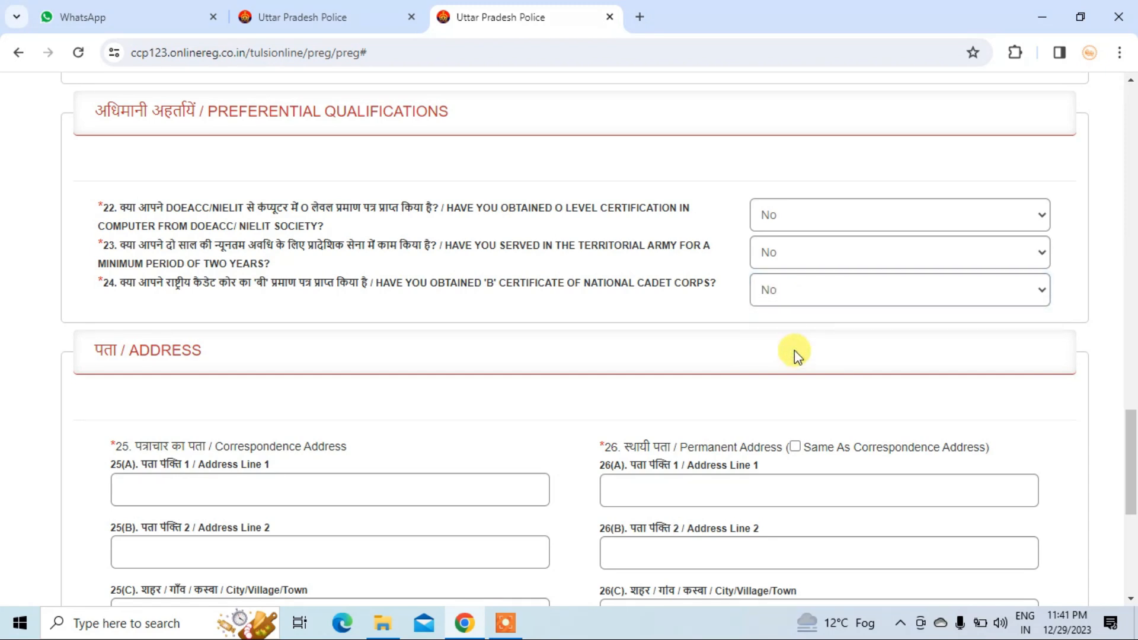
{"action": "scroll", "coordinate": [794, 350], "scroll_direction": "down", "scroll_amount": 4}
{"action": "left_click", "coordinate": [153, 241]}
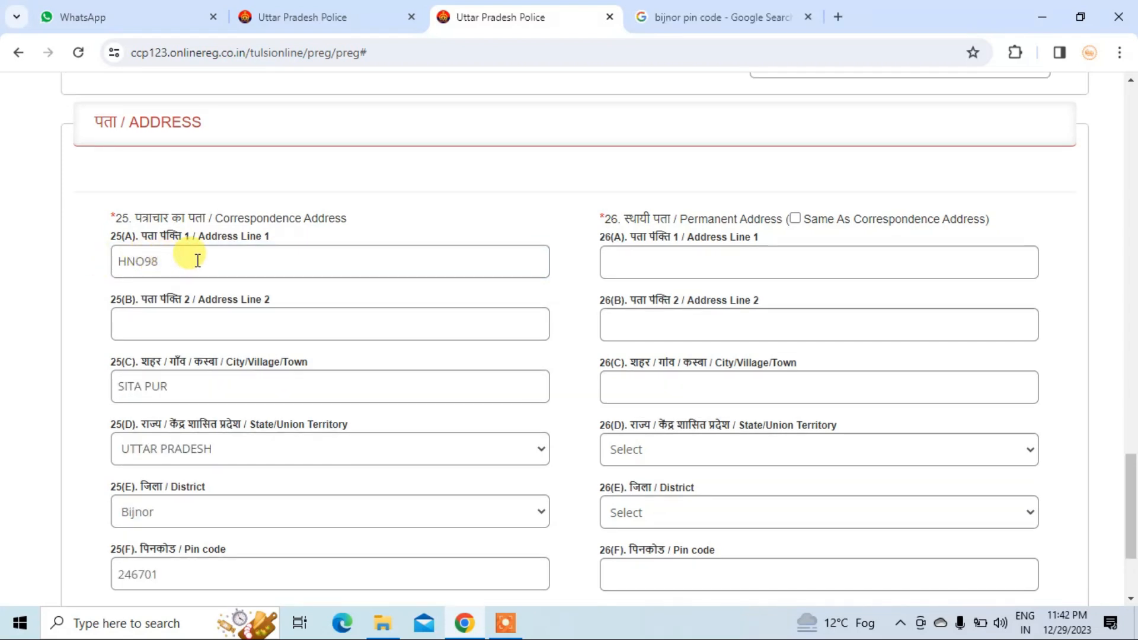
- Tick 'Same As Correspondence Address' to copy the address into the permanent address fields
{"action": "scroll", "coordinate": [202, 261], "scroll_direction": "down", "scroll_amount": 2}
{"action": "scroll", "coordinate": [254, 363], "scroll_direction": "up", "scroll_amount": 2}
{"action": "scroll", "coordinate": [255, 360], "scroll_direction": "up", "scroll_amount": 1}
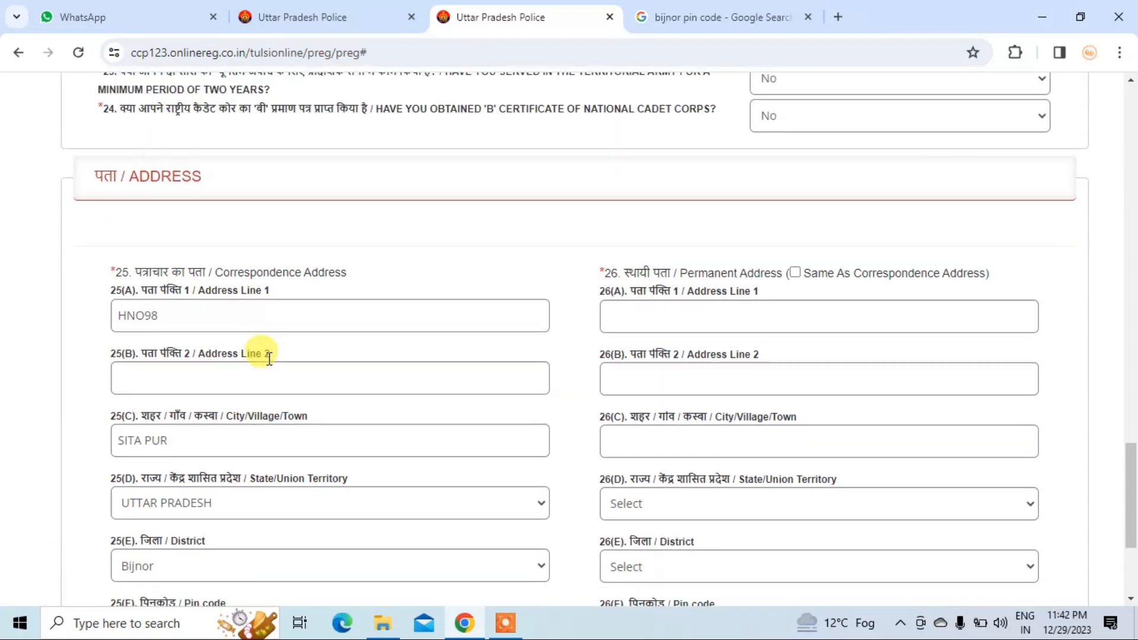
{"action": "scroll", "coordinate": [308, 356], "scroll_direction": "down", "scroll_amount": 1}
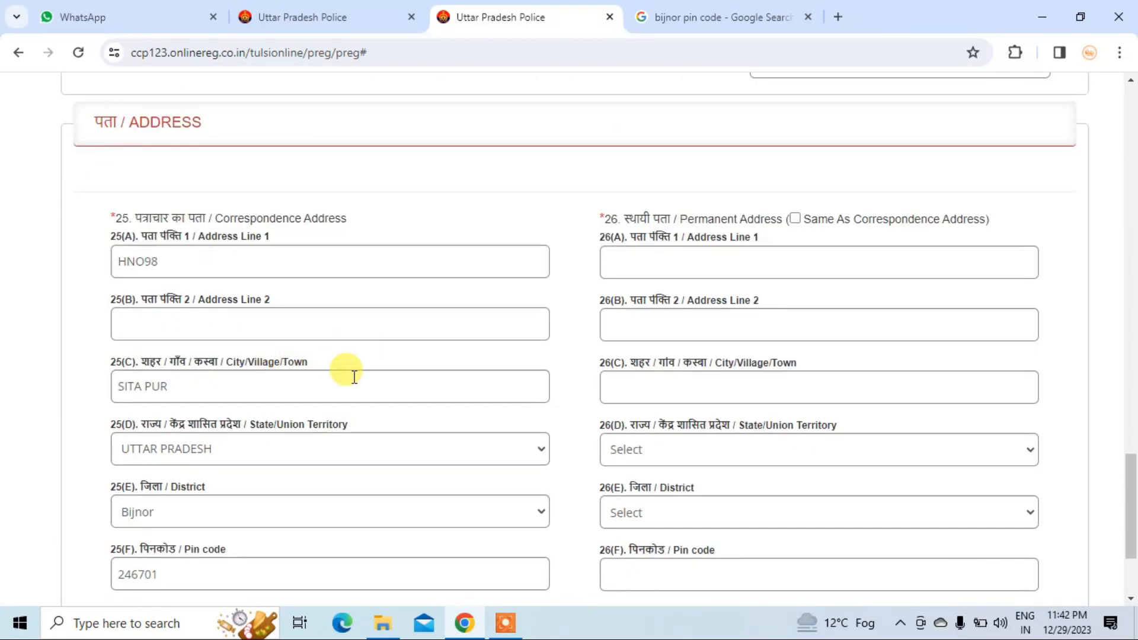
{"action": "left_click", "coordinate": [795, 218]}
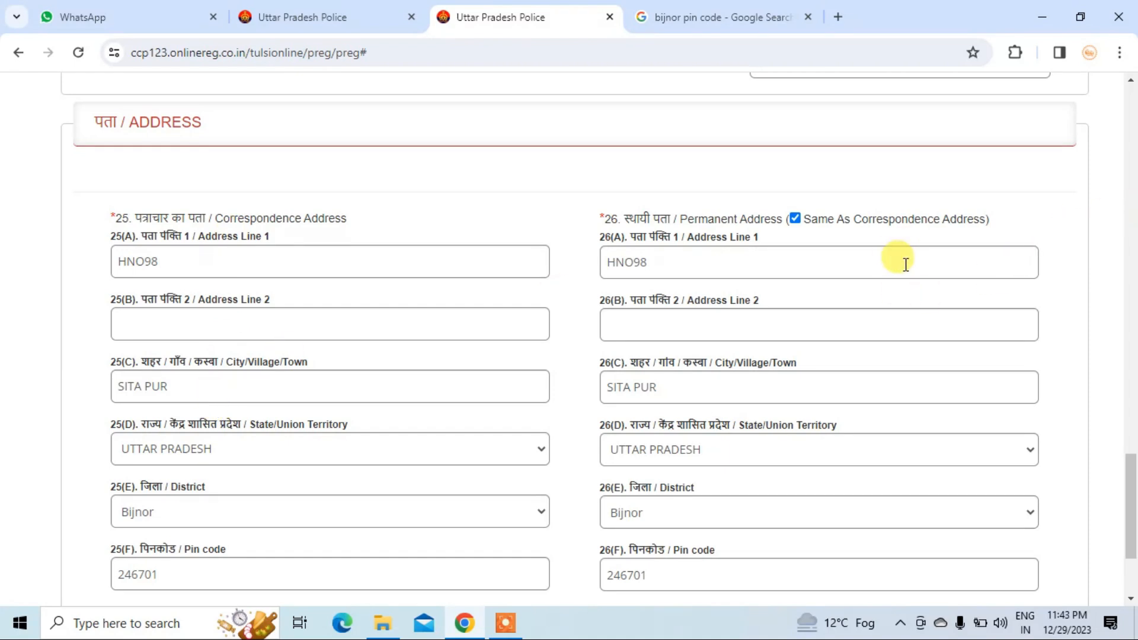
{"action": "scroll", "coordinate": [906, 265], "scroll_direction": "up", "scroll_amount": 20}
{"action": "scroll", "coordinate": [928, 331], "scroll_direction": "down", "scroll_amount": 15}
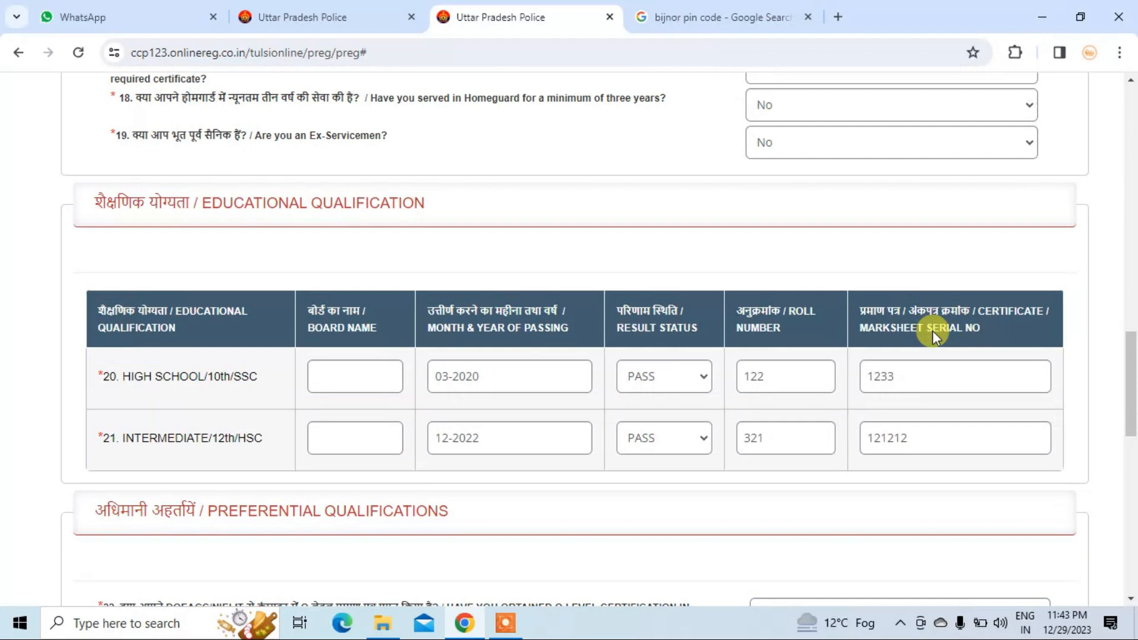
{"action": "scroll", "coordinate": [934, 332], "scroll_direction": "down", "scroll_amount": 12}
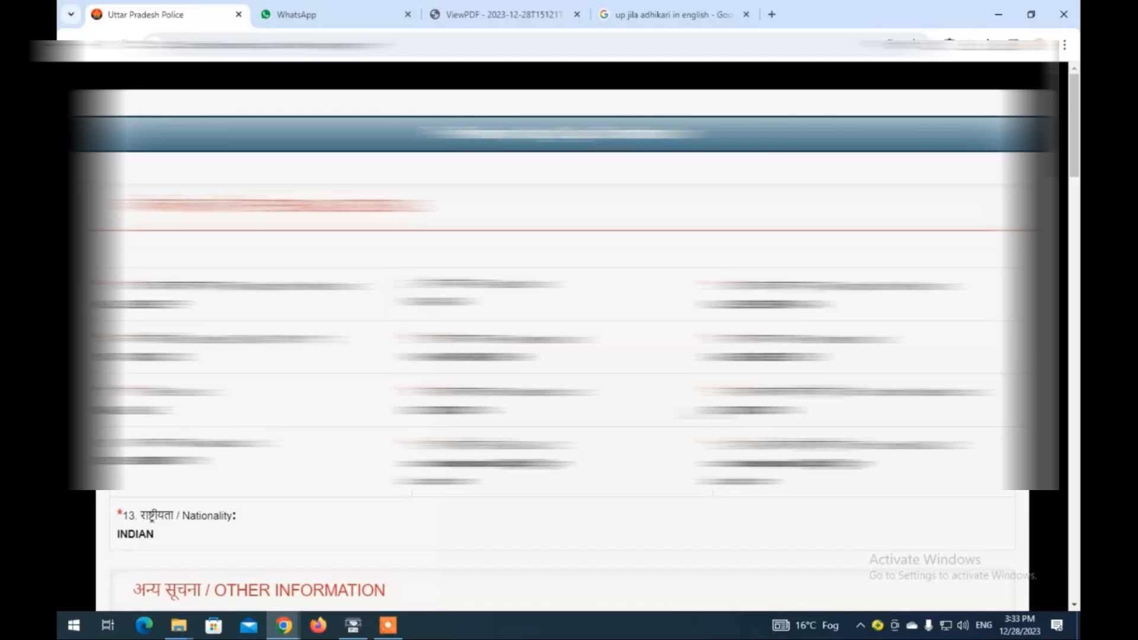
- Below the ticked declarations, enter the displayed captcha code and submit the preliminary registration form
{"action": "scroll", "coordinate": [122, 268], "scroll_direction": "down", "scroll_amount": 10}
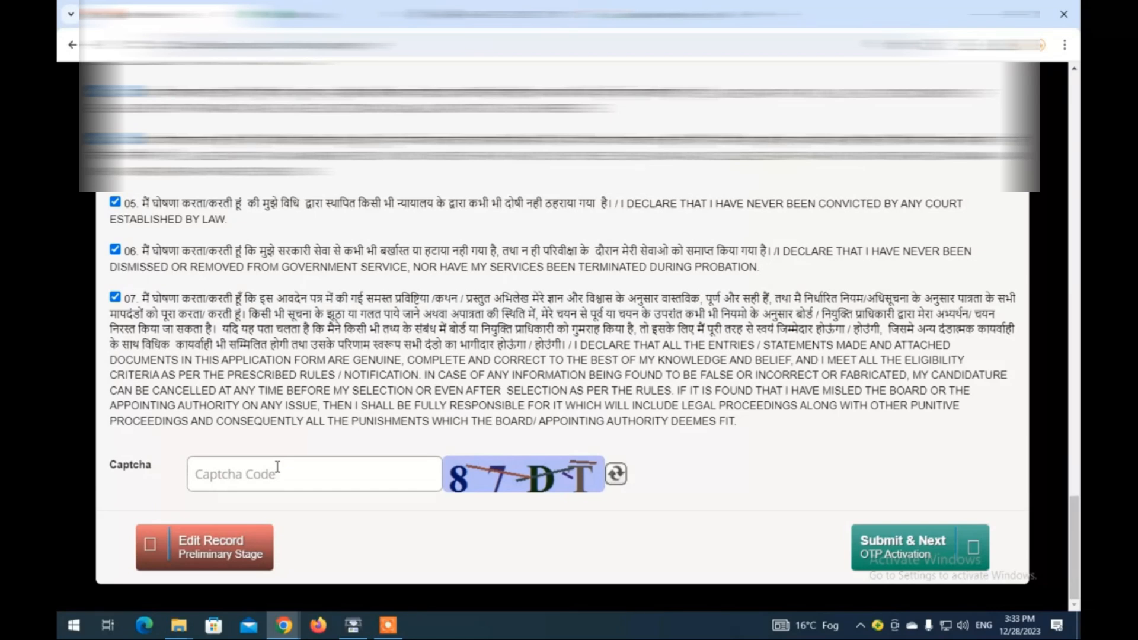
{"action": "left_click", "coordinate": [277, 467]}
{"action": "type", "text": "87DT"}
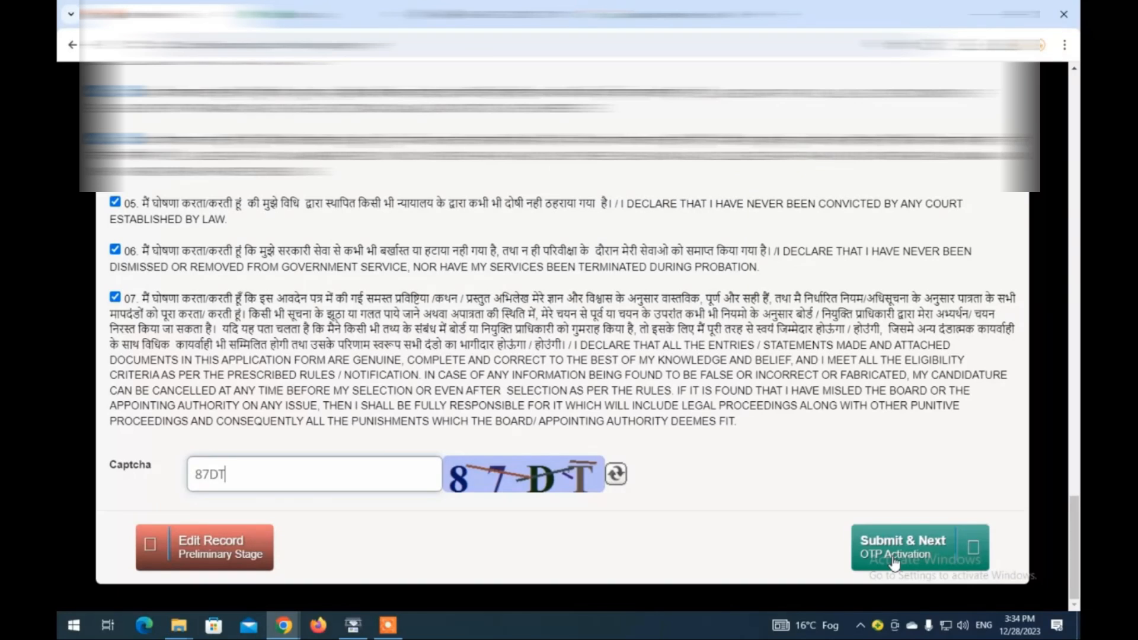
{"action": "left_click", "coordinate": [894, 559]}
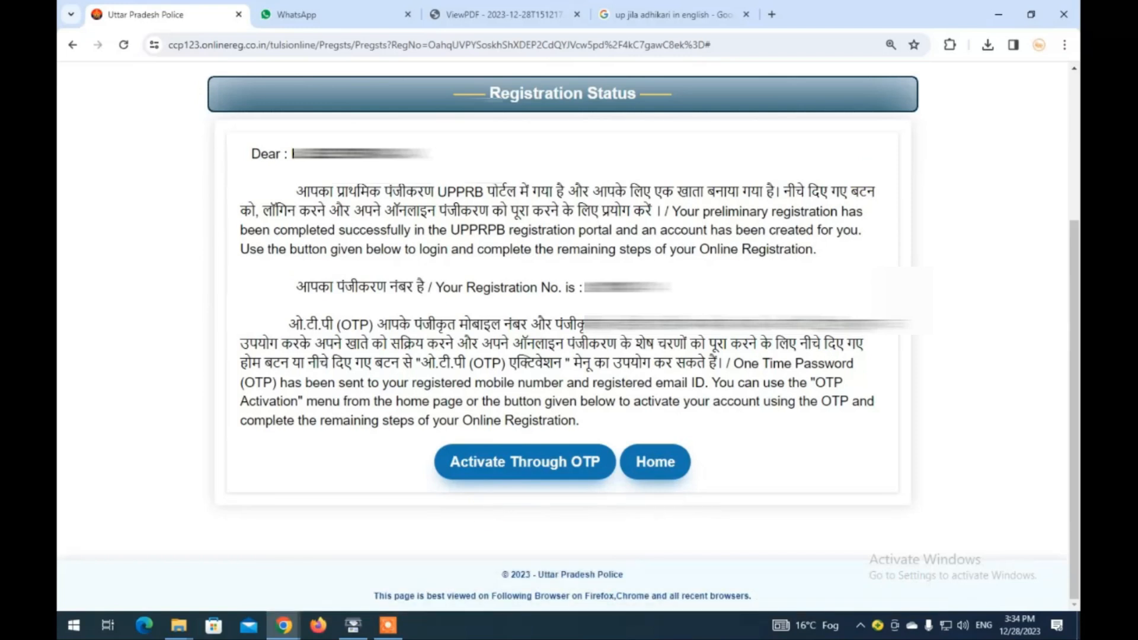
- Open the Activate Through OTP form from the Registration Status page
{"action": "left_click", "coordinate": [570, 449]}
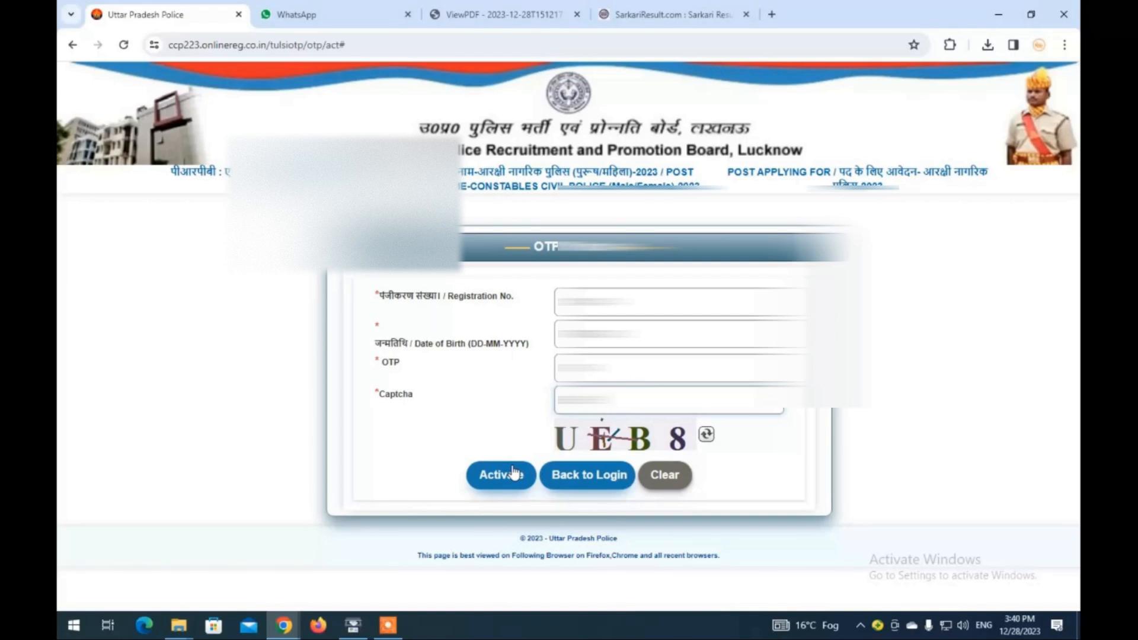
- Activate the registration using the entered OTP details
{"action": "left_click", "coordinate": [513, 473]}
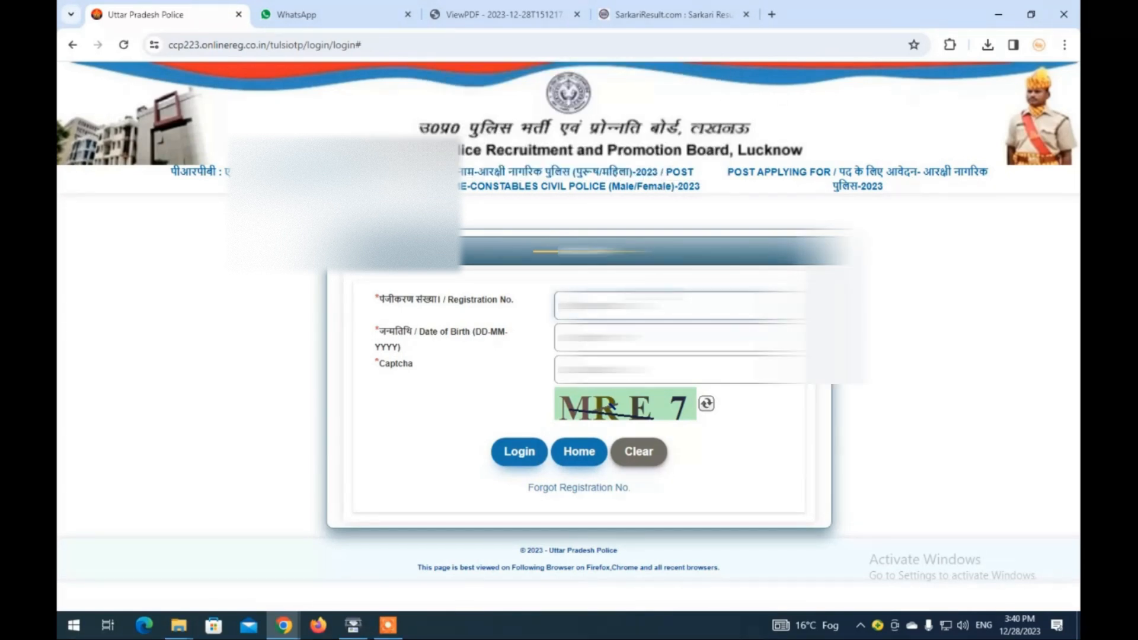
- Finish the login details and log in to the candidate account
{"action": "type", "text": "1"}
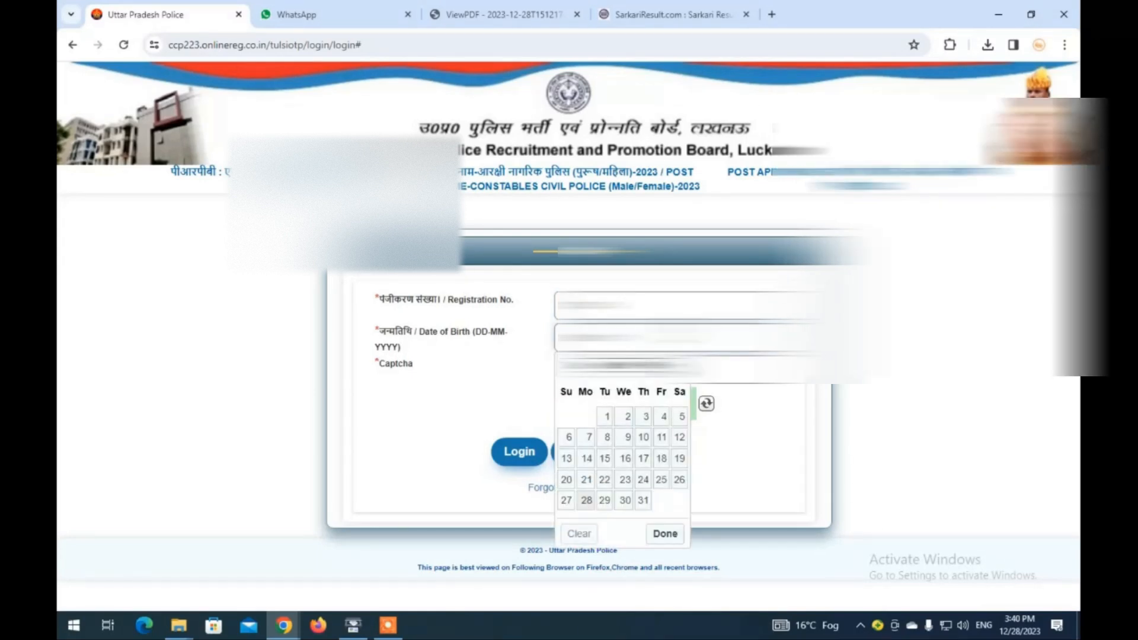
{"action": "left_click", "coordinate": [520, 452]}
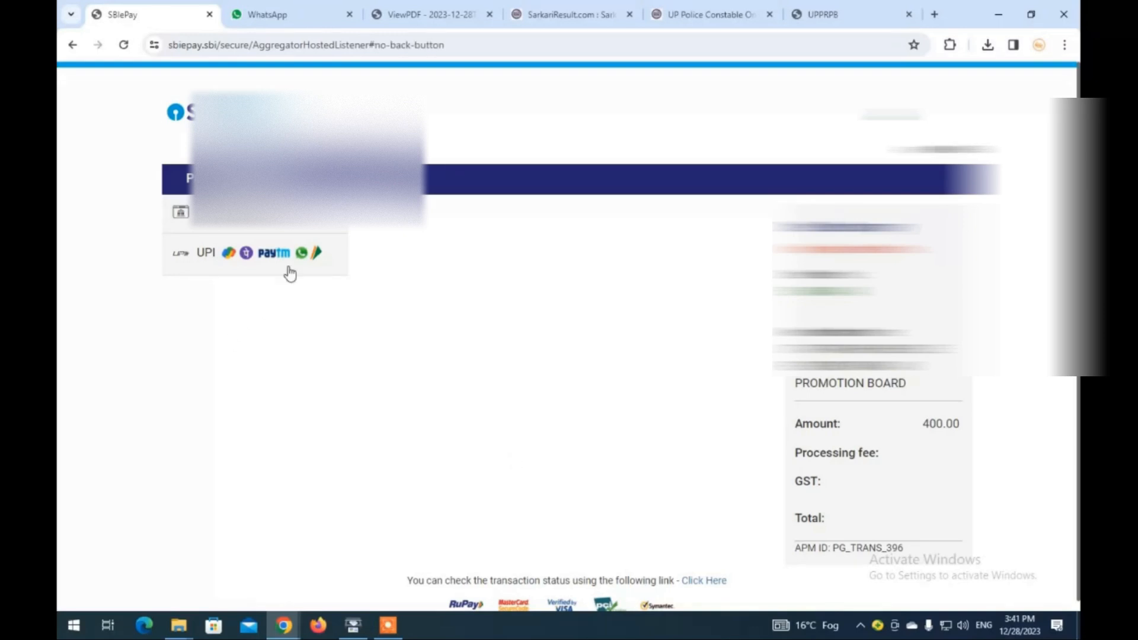
- Pay the 400.00 INR application fee in SBIePay by UPI QR code
{"action": "left_click", "coordinate": [257, 261]}
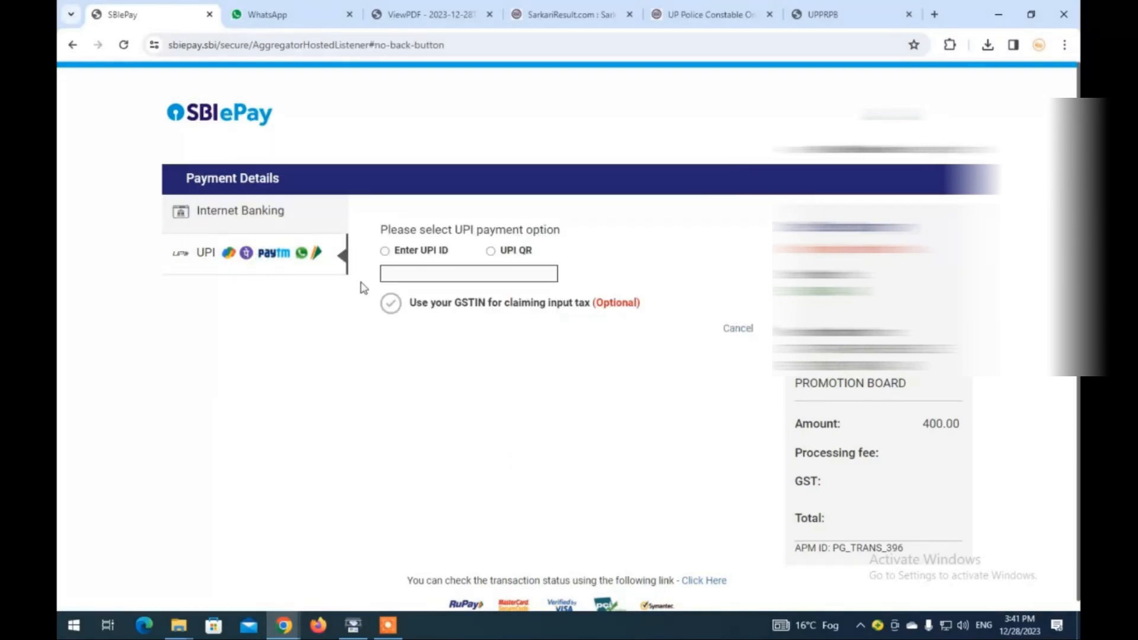
{"action": "left_click", "coordinate": [491, 252]}
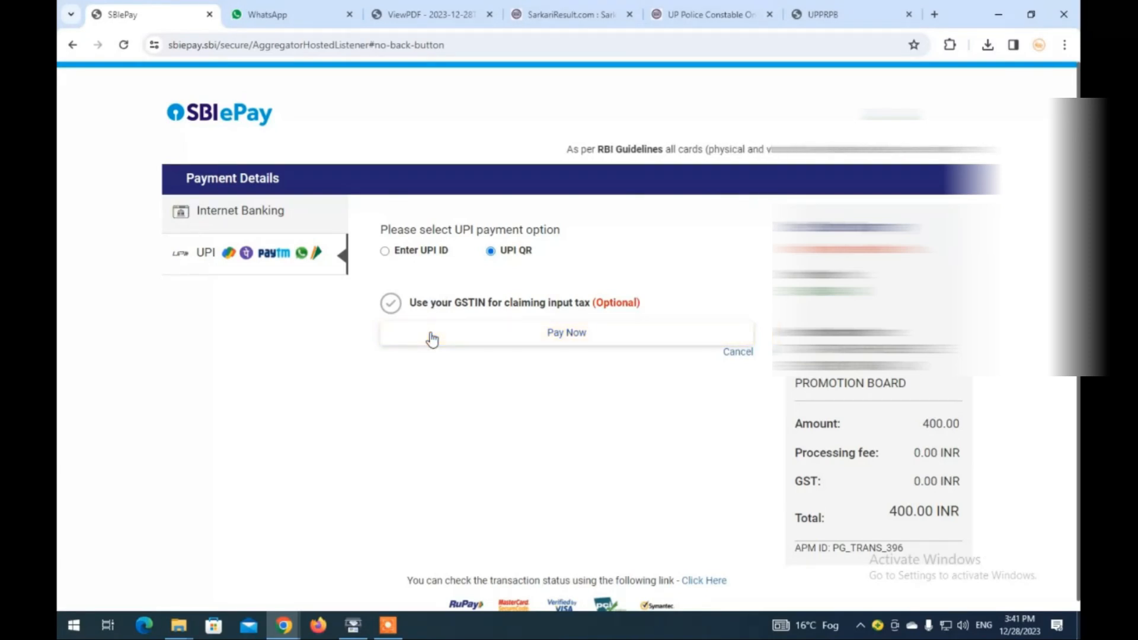
{"action": "left_click", "coordinate": [431, 339]}
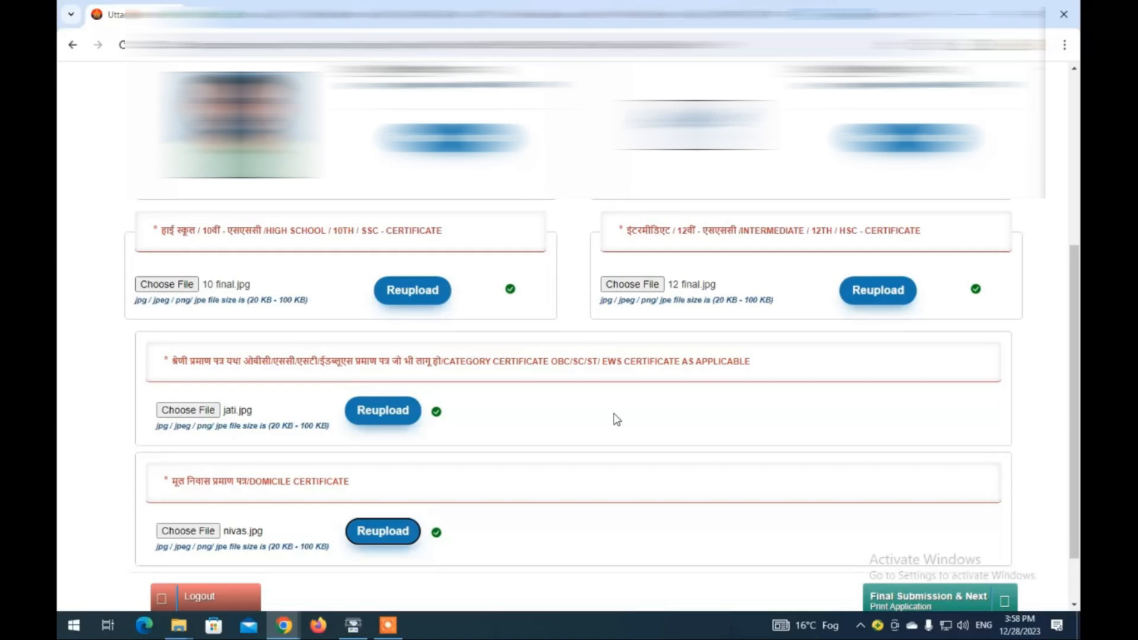
- With all four certificates uploaded, make the final submission of the application
{"action": "scroll", "coordinate": [616, 419], "scroll_direction": "down", "scroll_amount": 2}
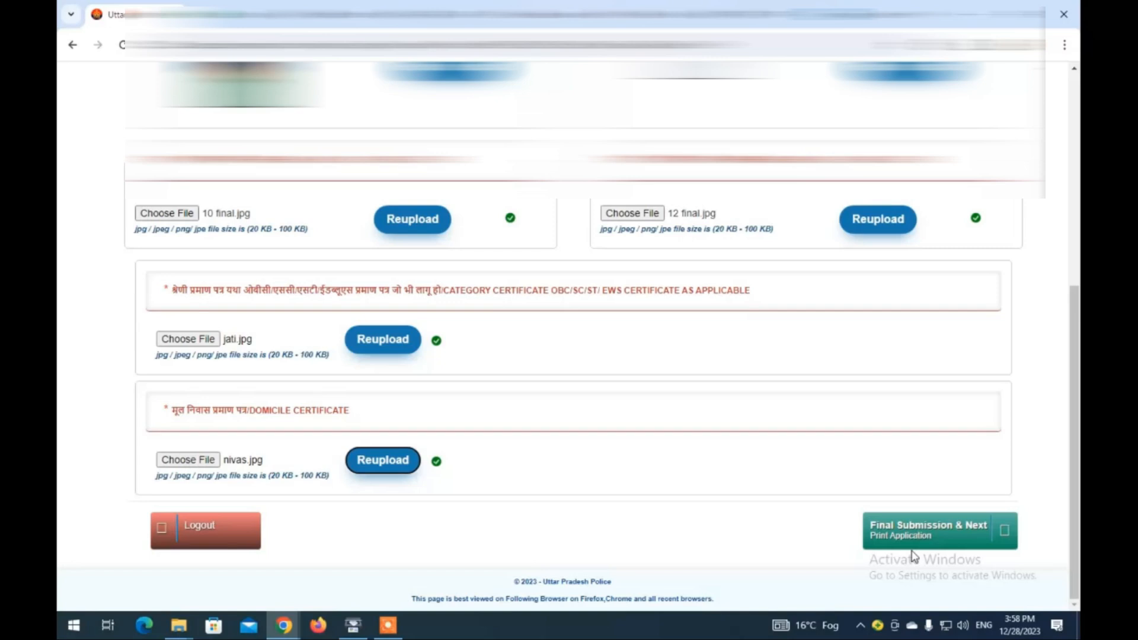
{"action": "left_click", "coordinate": [913, 546]}
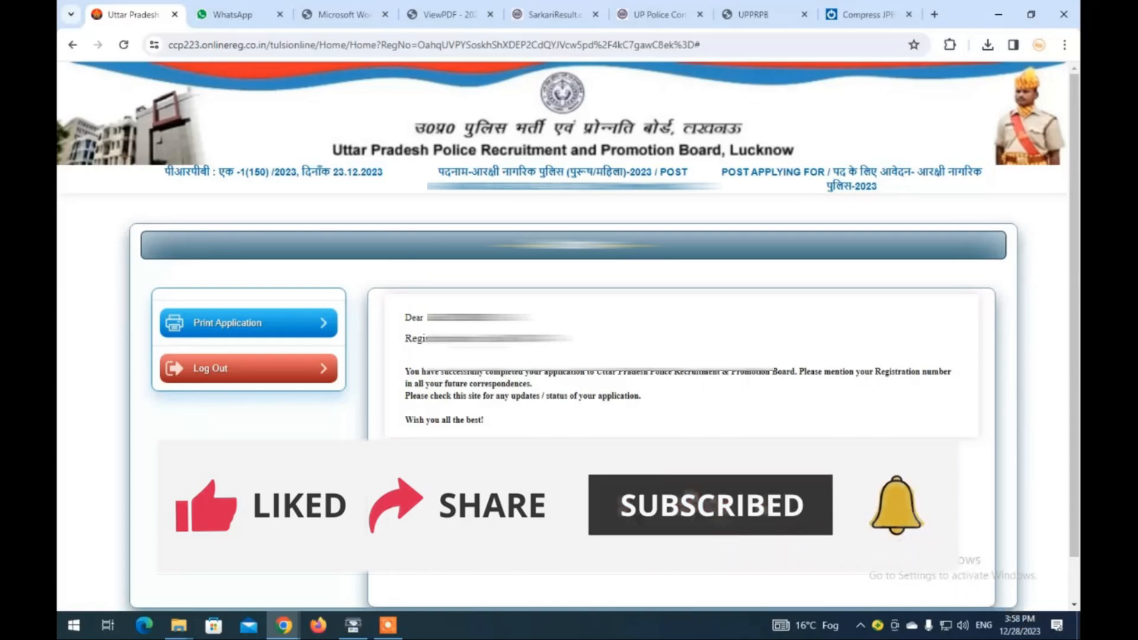
- Scroll down the confirmation page toward the Print Application option
{"action": "scroll", "coordinate": [568, 355], "scroll_direction": "down", "scroll_amount": 2}
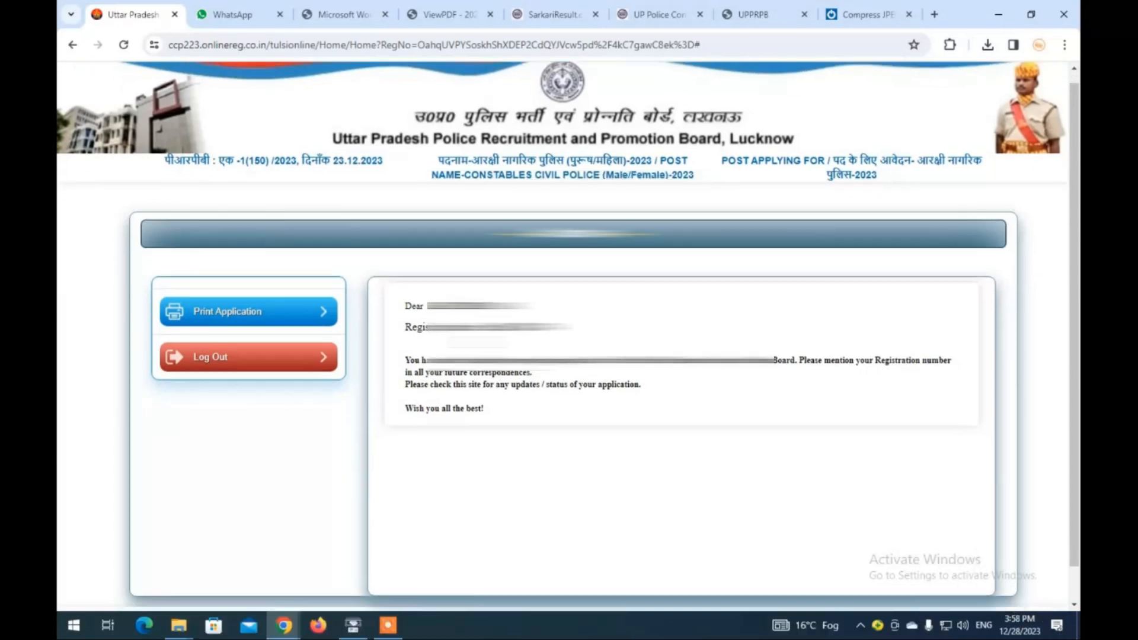